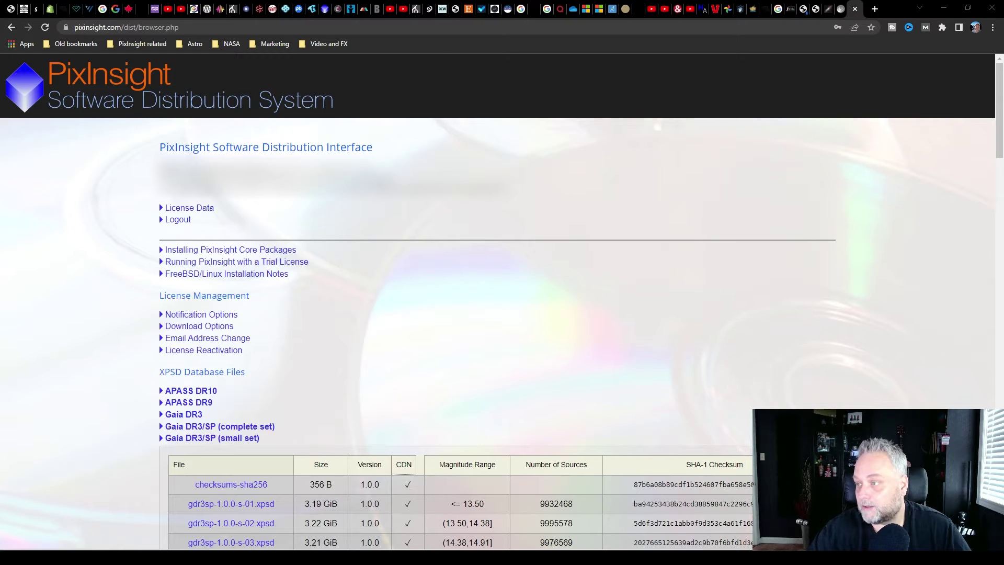
pyautogui.moveTo(345, 97); pyautogui.dragTo(63, 110)
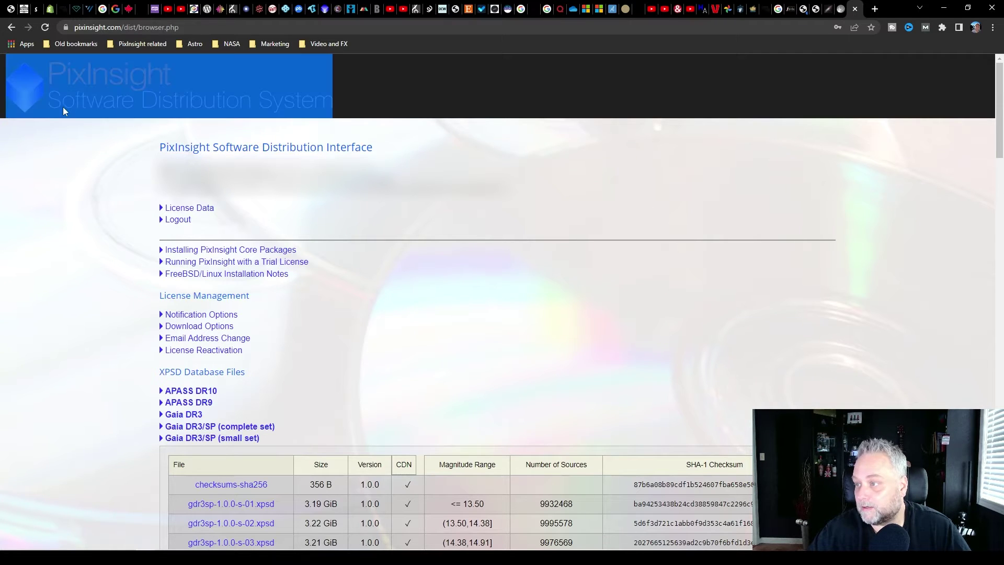
pyautogui.click(80, 167)
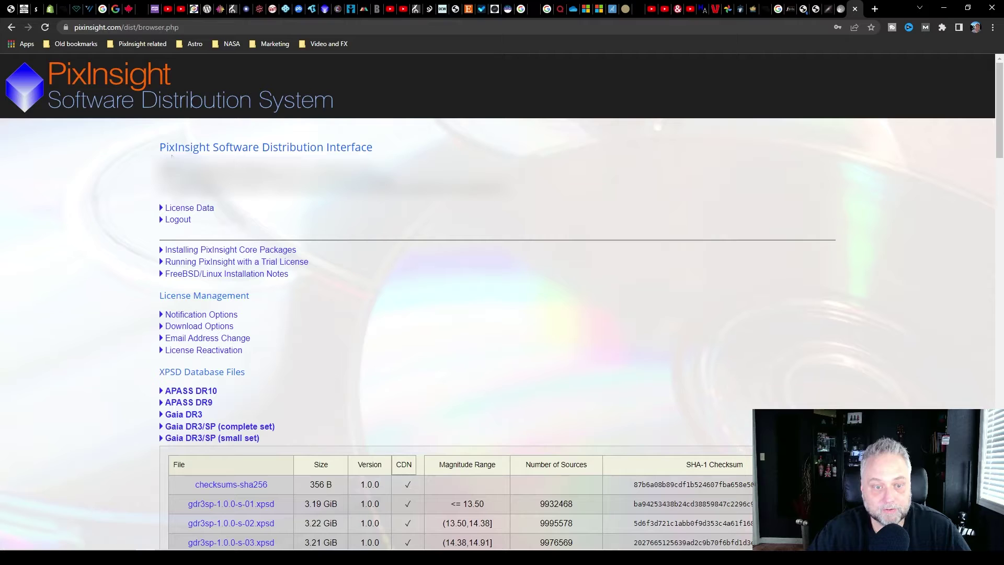
pyautogui.moveTo(215, 149); pyautogui.dragTo(324, 148)
pyautogui.click(492, 159)
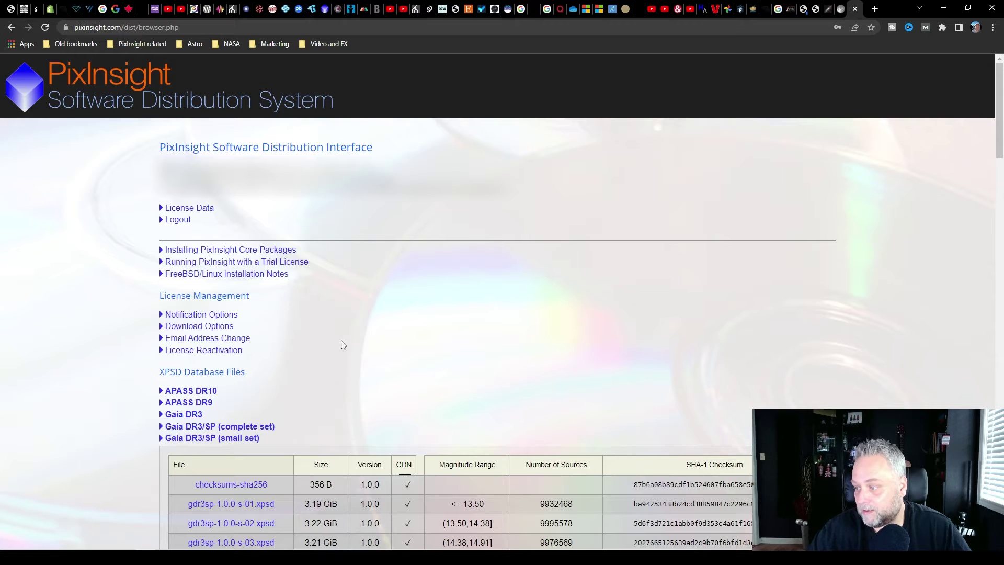
# Scroll to the Gaia DR3/SP (small set) entry and collapse, then re-expand, its file table.
pyautogui.scroll(-3, 342, 344)
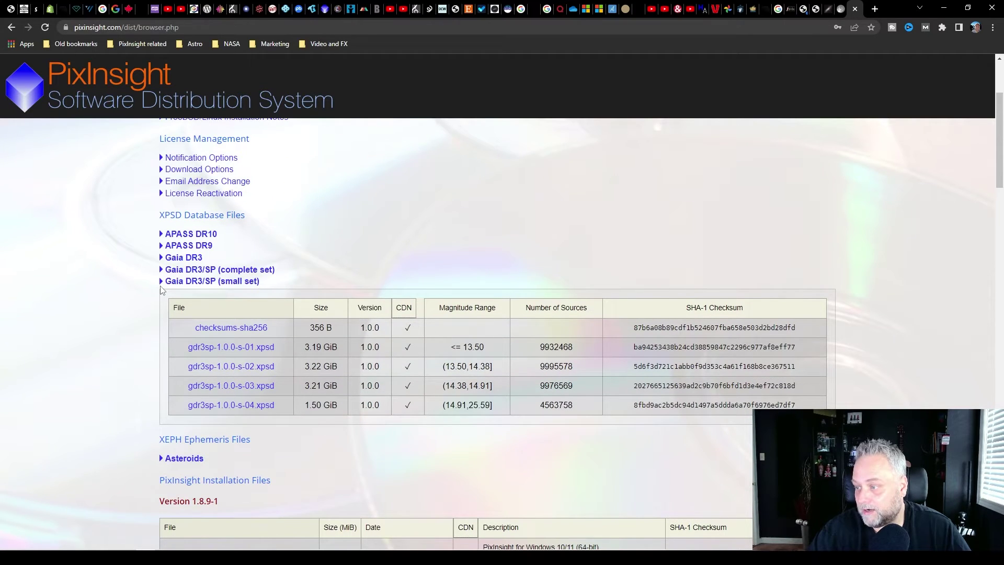
pyautogui.click(169, 283)
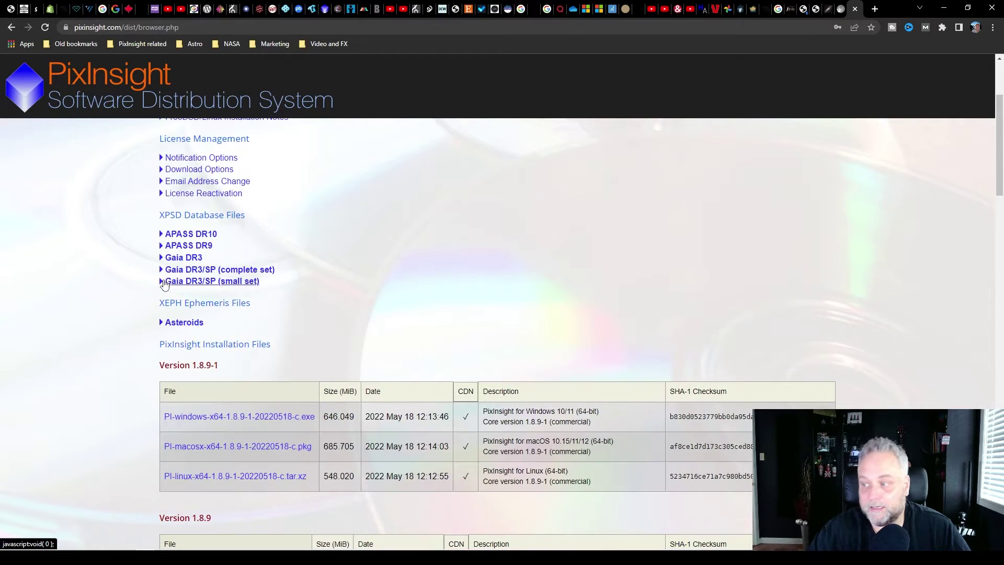
pyautogui.click(245, 283)
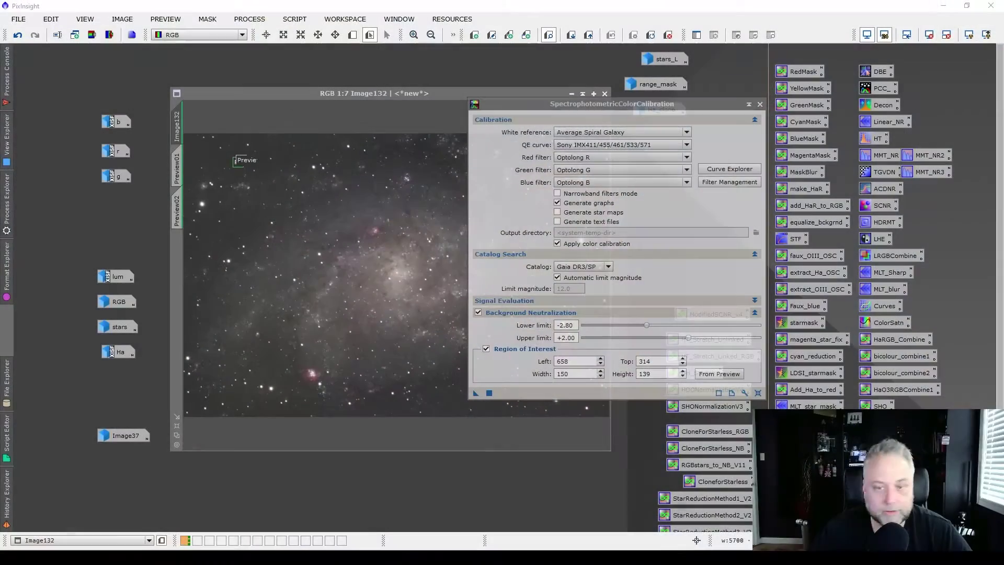
# Launch the Gaia process from All Processes and shift its window to the right.
pyautogui.click(248, 19)
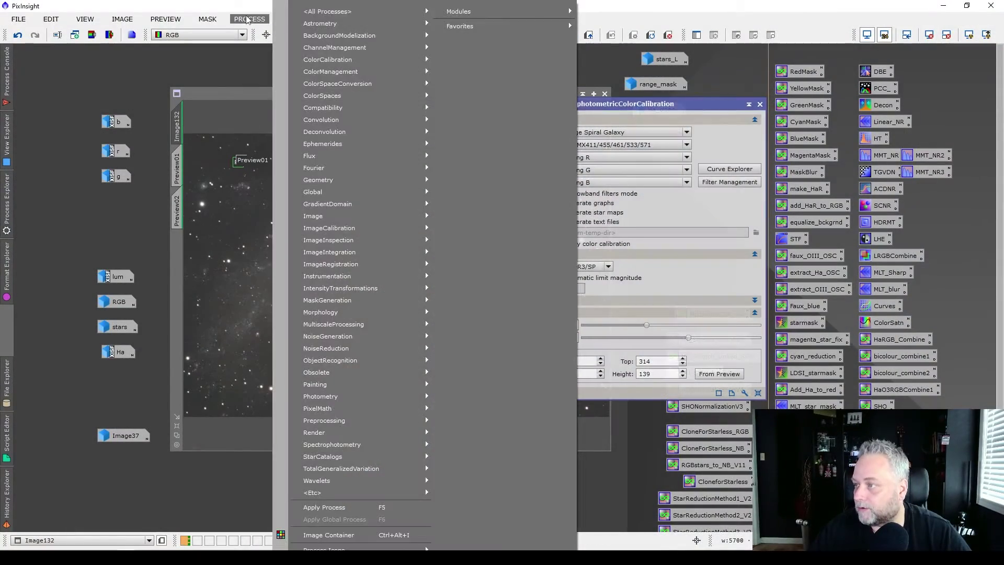
pyautogui.moveTo(319, 11)
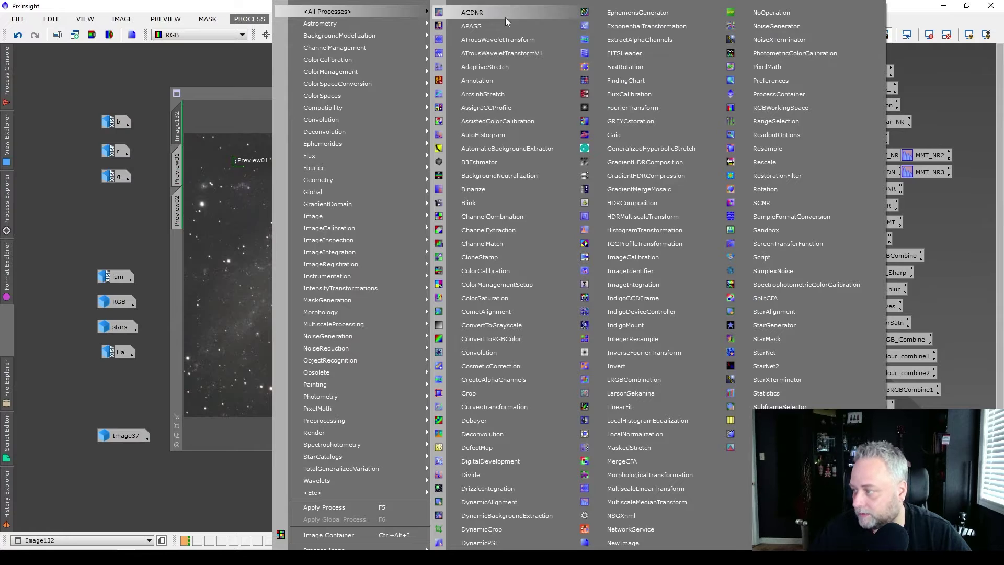
pyautogui.click(617, 139)
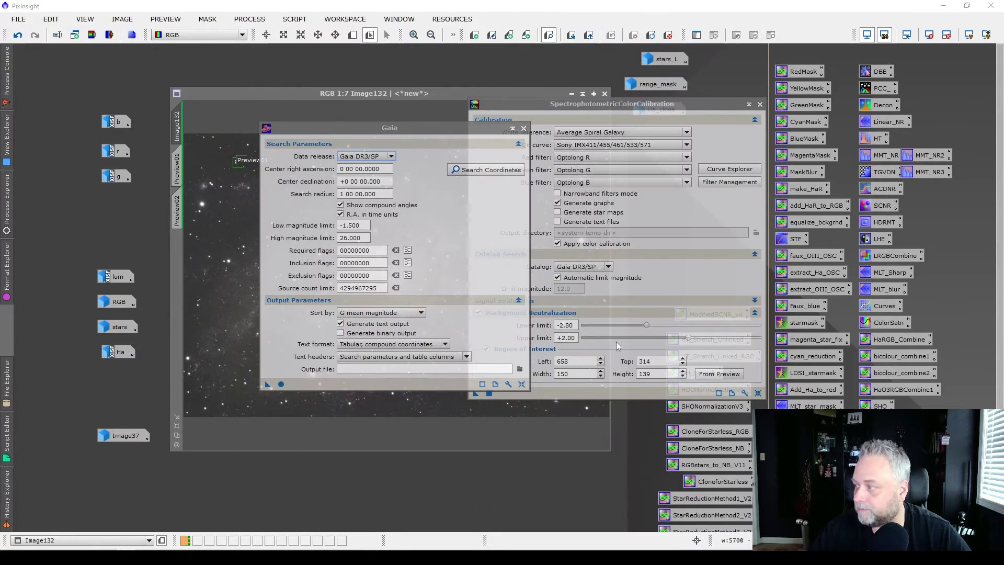
pyautogui.moveTo(422, 127); pyautogui.dragTo(462, 130)
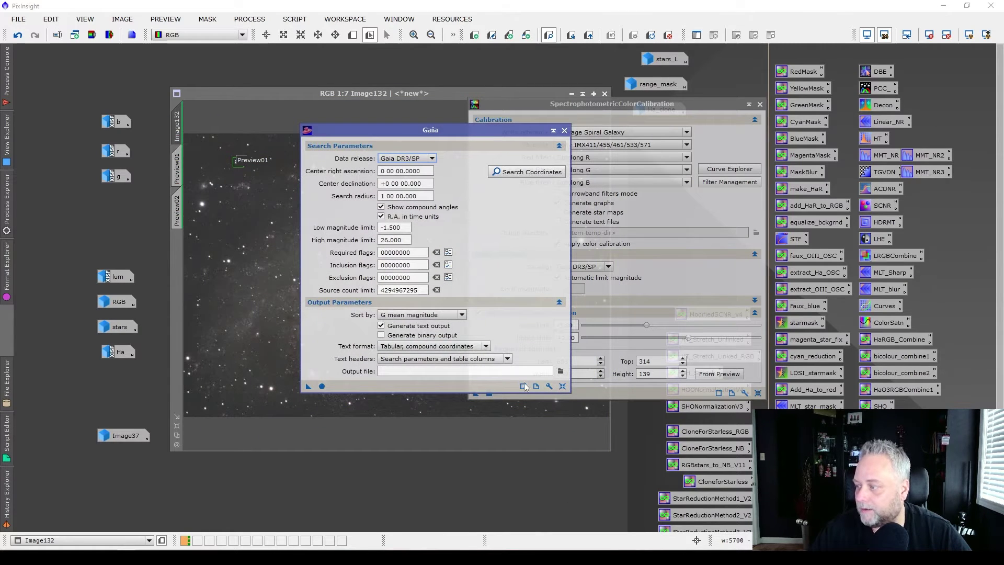
# Confirm the Gaia database settings use Gaia DR3/SP with the small-set gdr3sp files.
pyautogui.click(549, 386)
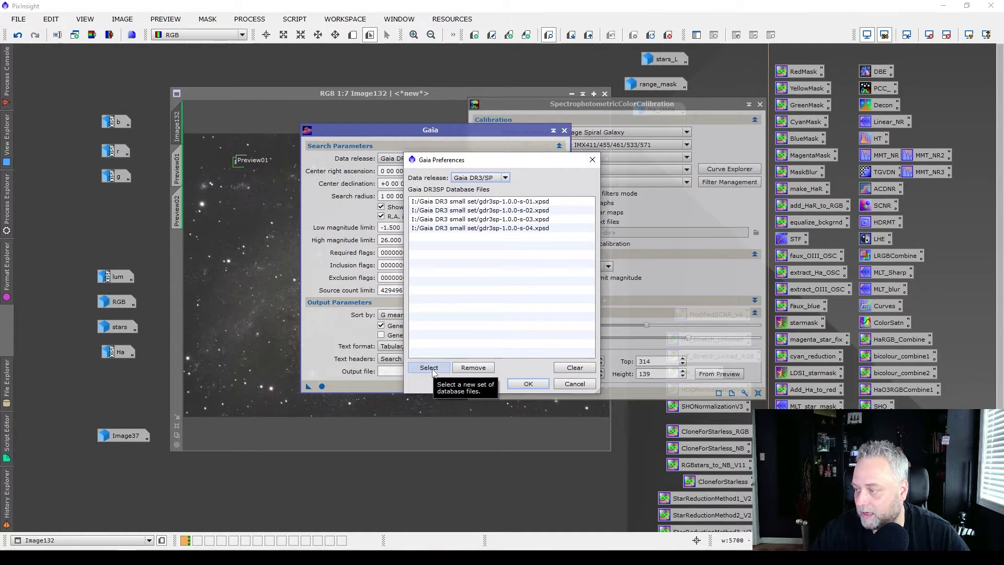
pyautogui.click(453, 250)
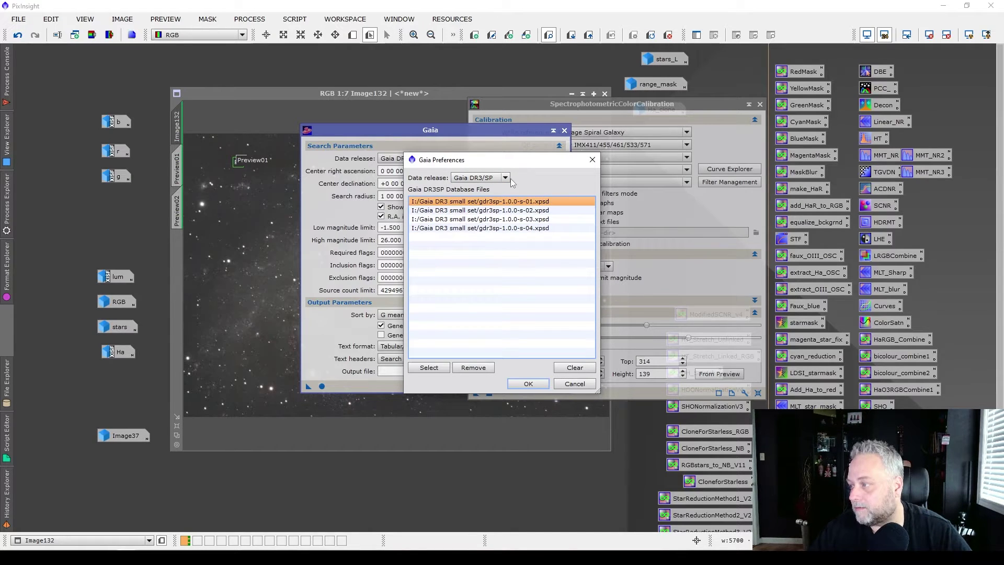
pyautogui.moveTo(510, 178)
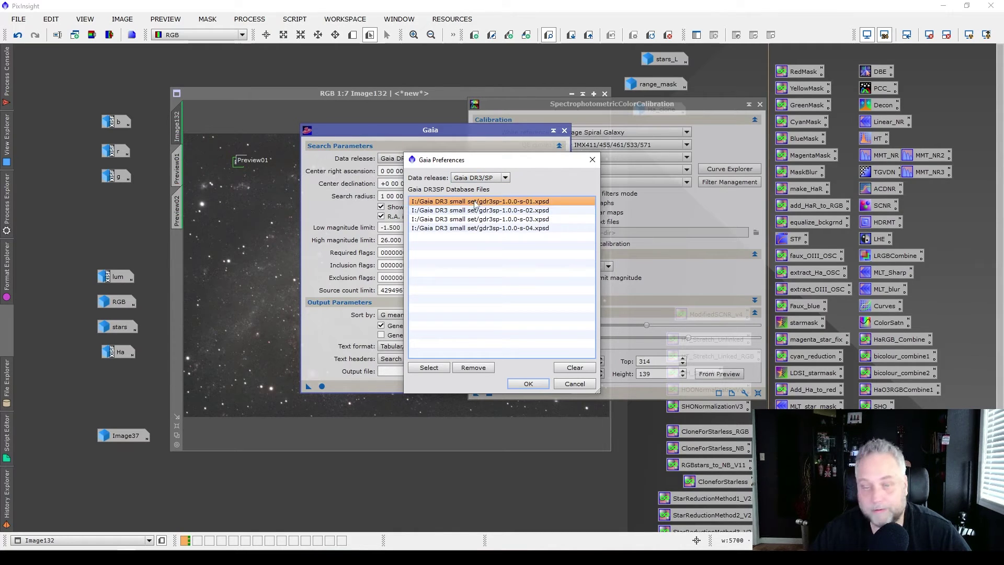
pyautogui.click(496, 178)
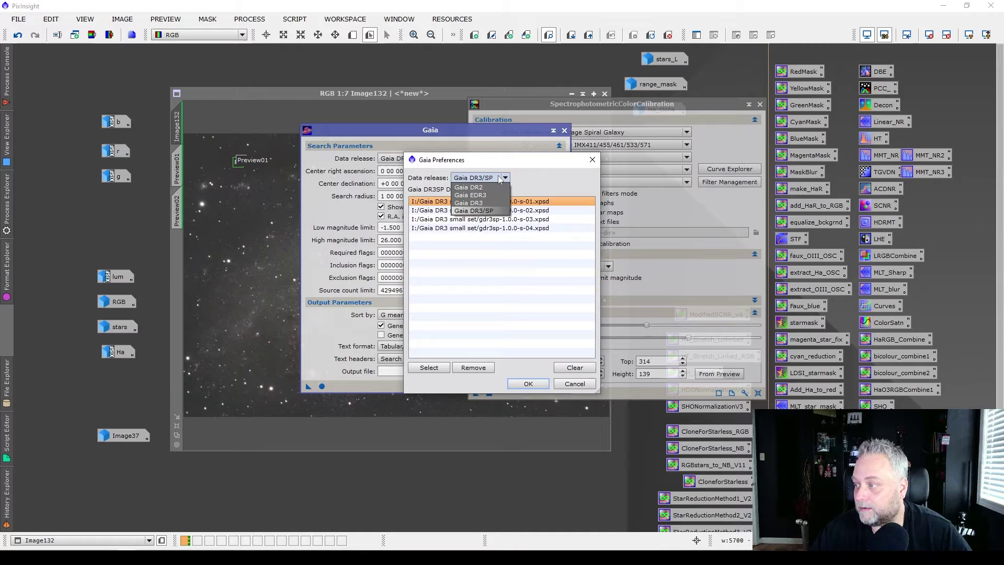
pyautogui.click(468, 213)
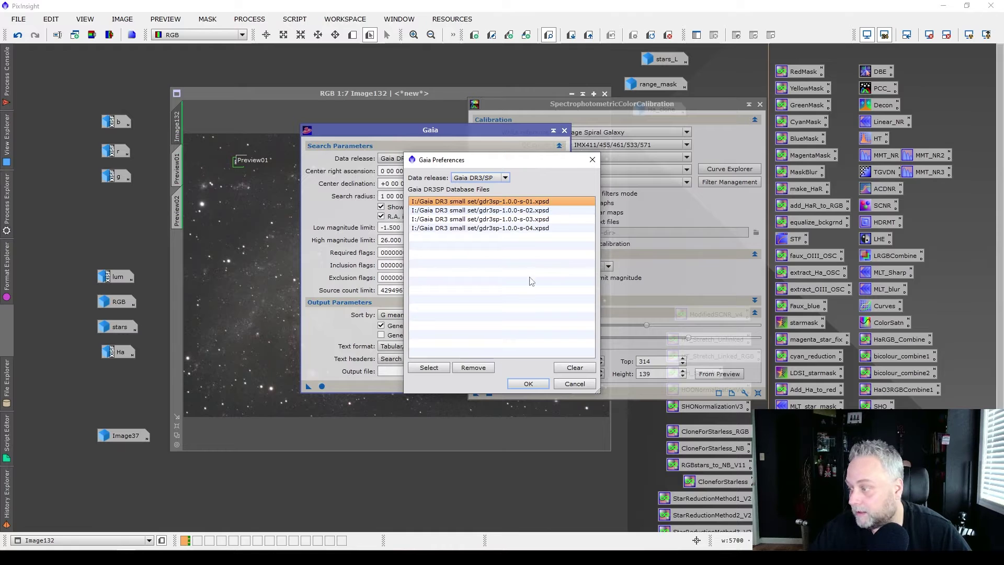
pyautogui.click(538, 383)
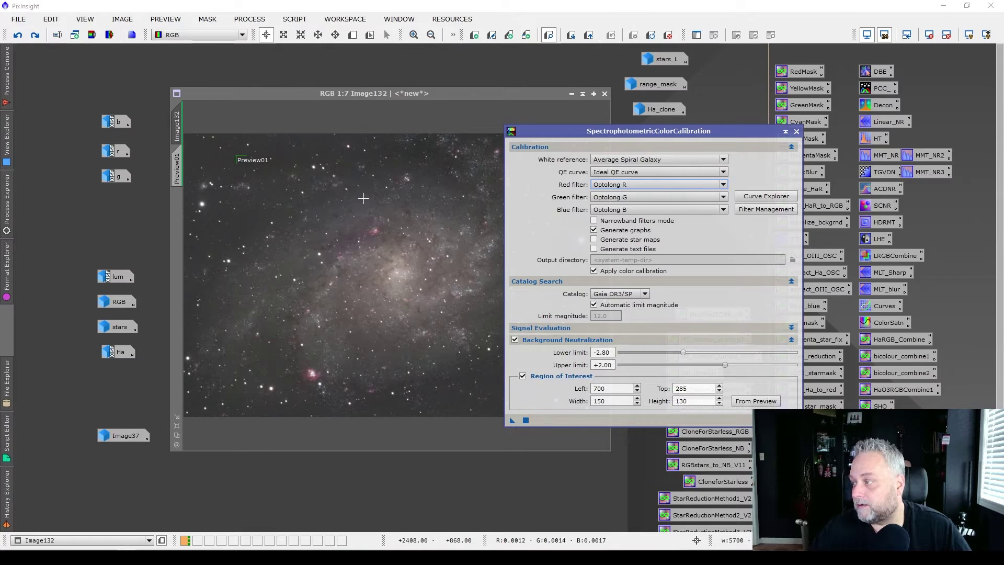
# Bring up the ColorCalibration submenu under the PROCESS menu.
pyautogui.click(251, 20)
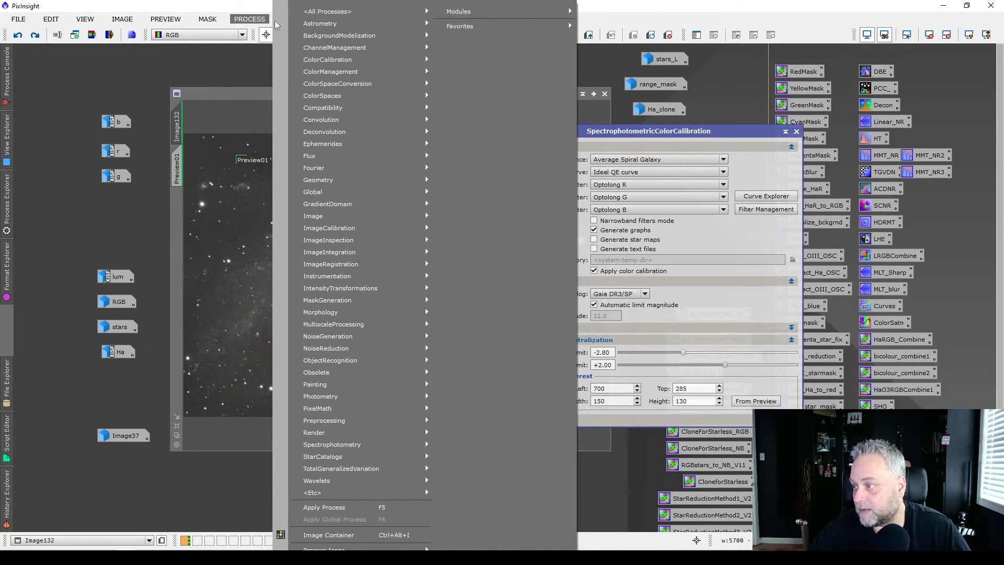
pyautogui.moveTo(332, 61)
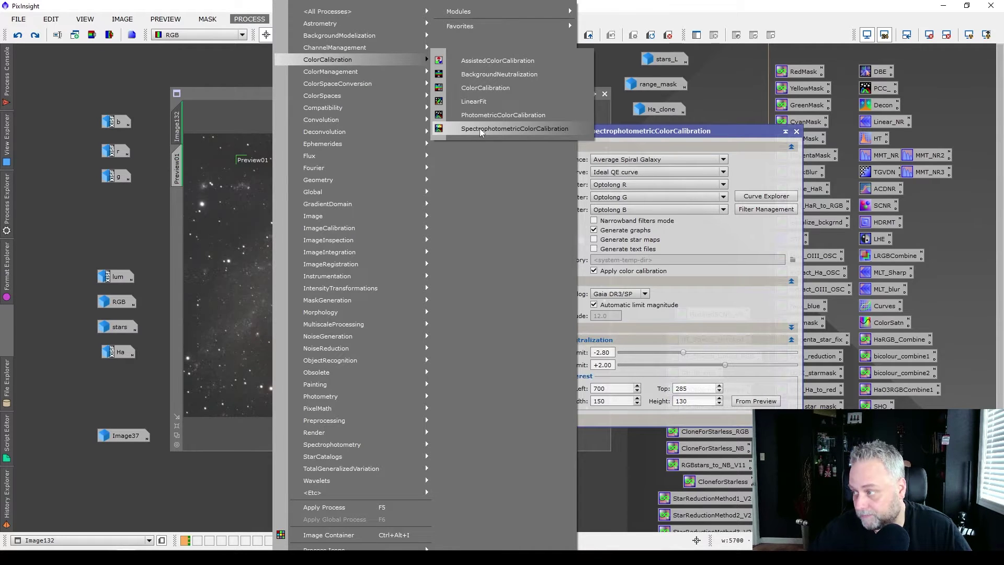
# Launch SpectrophotometricColorCalibration and set its QE curve to Sony IMX411/455/461/533/571.
pyautogui.click(479, 128)
pyautogui.moveTo(545, 133); pyautogui.dragTo(503, 136)
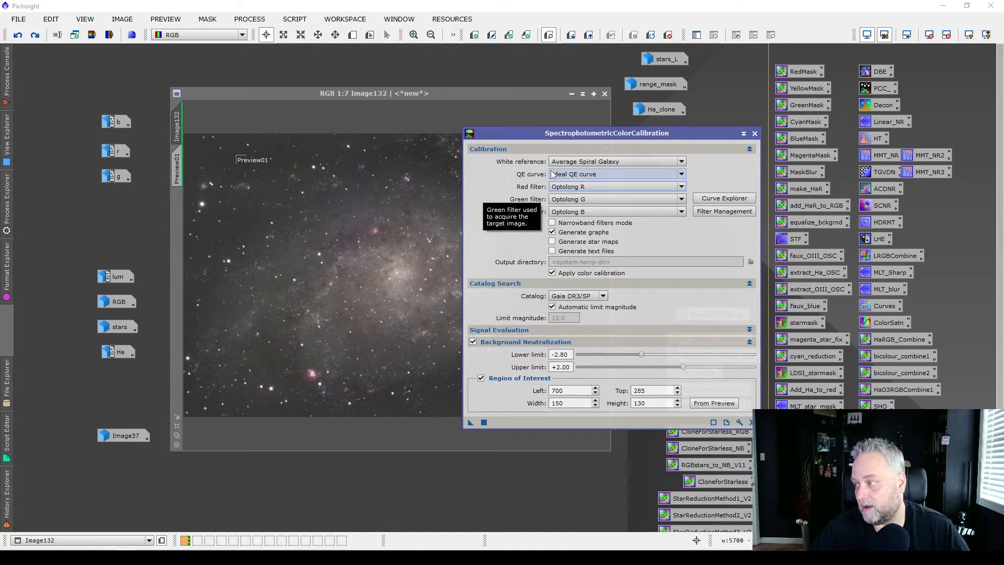
pyautogui.click(574, 175)
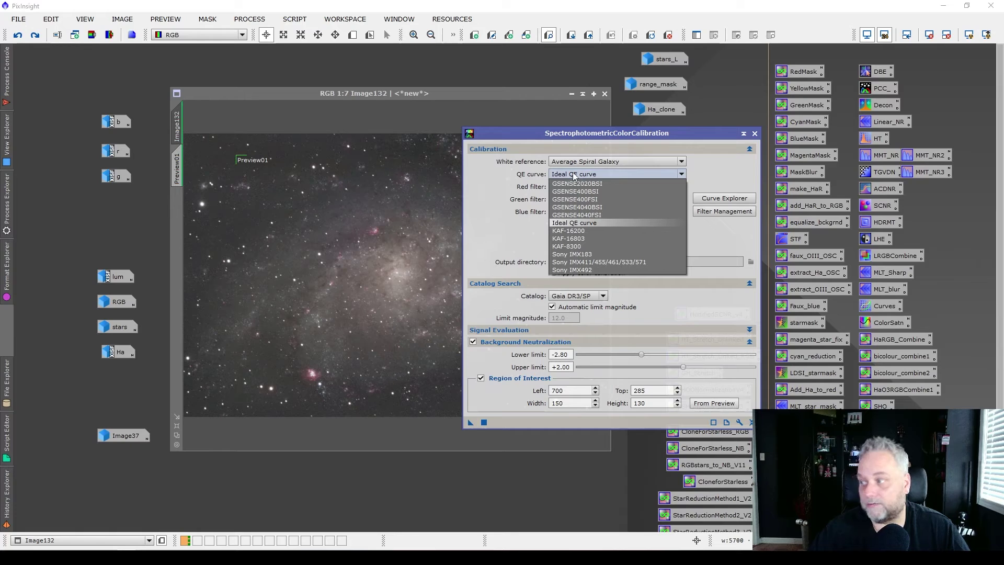
pyautogui.click(574, 175)
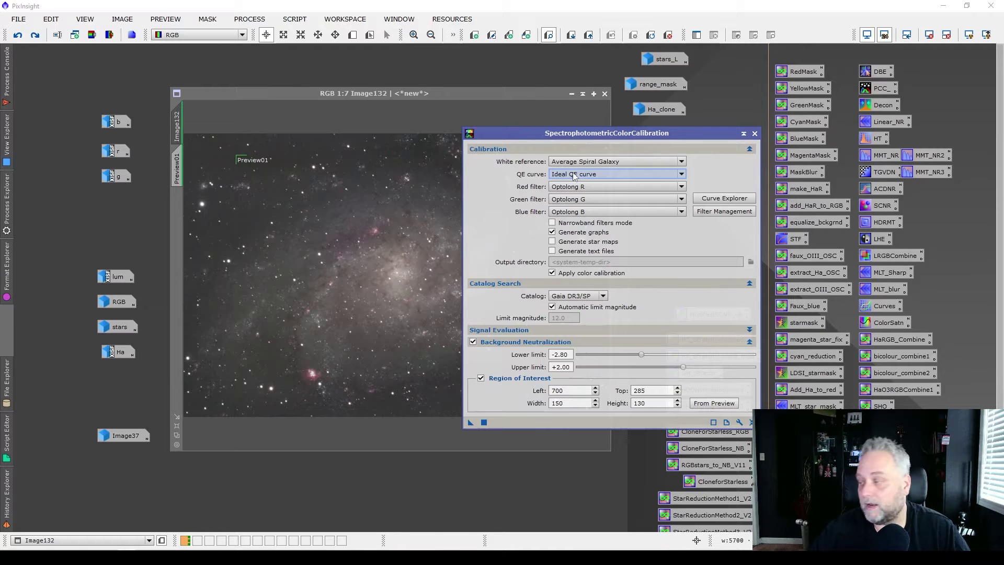
pyautogui.click(574, 175)
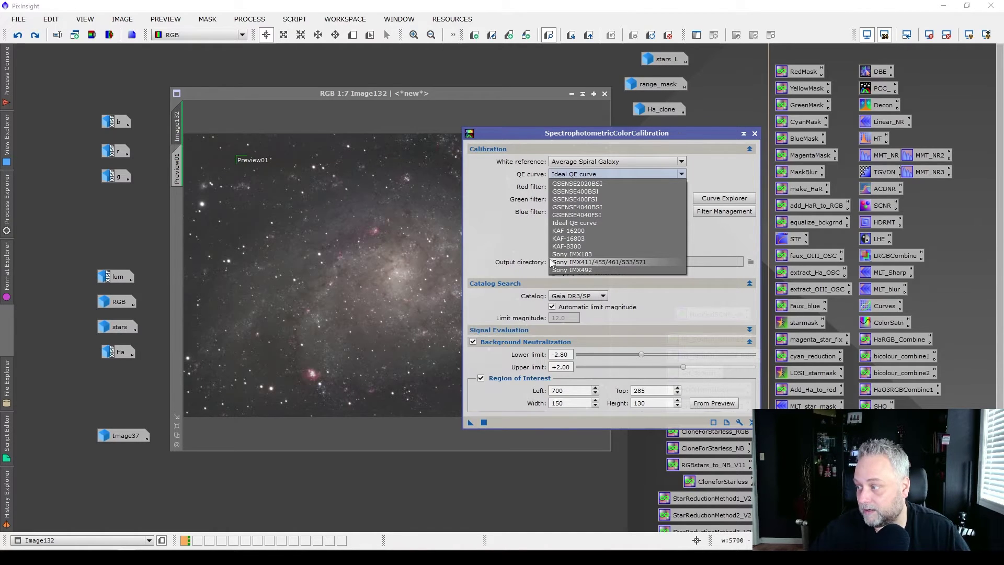
pyautogui.click(639, 261)
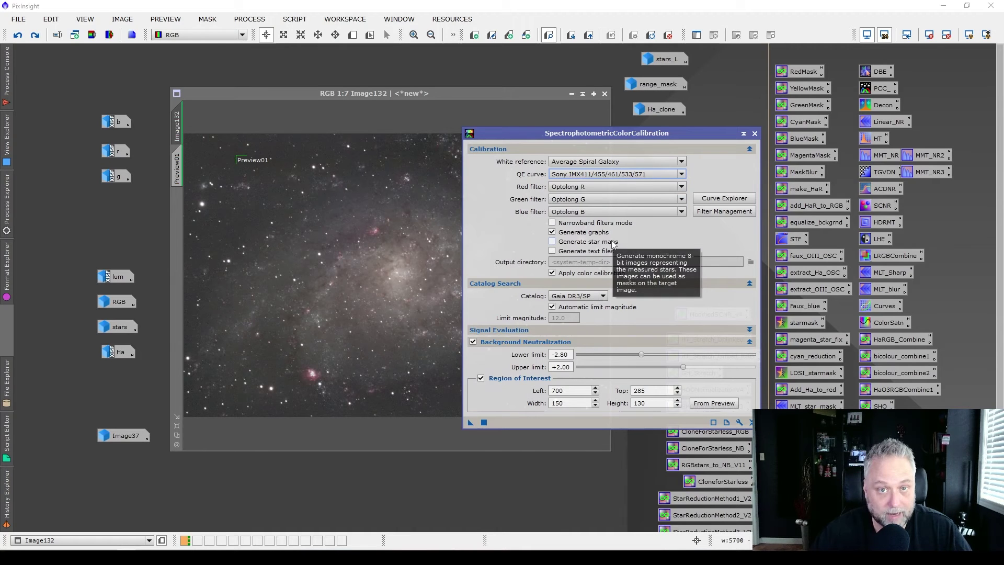
pyautogui.click(598, 174)
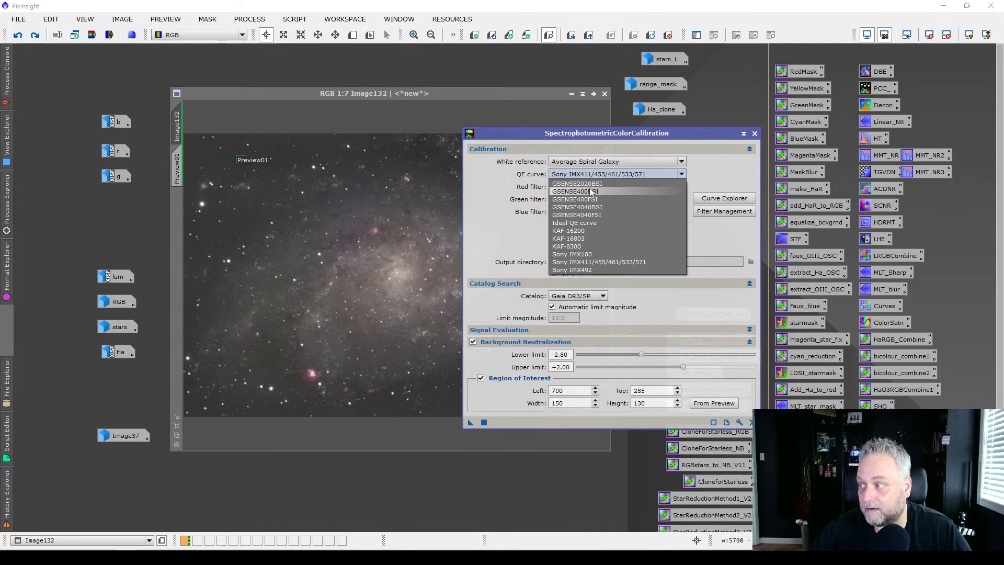
pyautogui.click(578, 224)
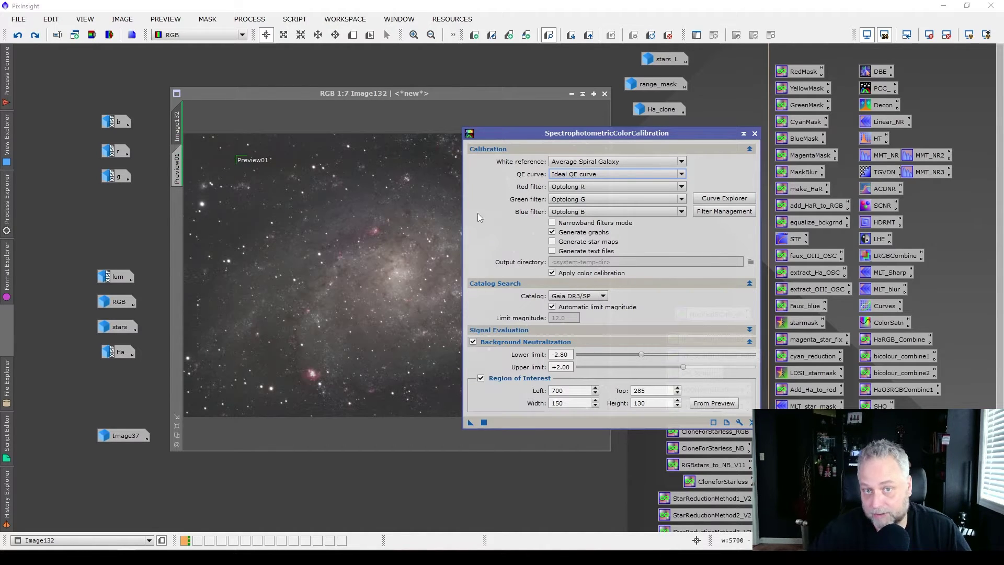
pyautogui.click(602, 174)
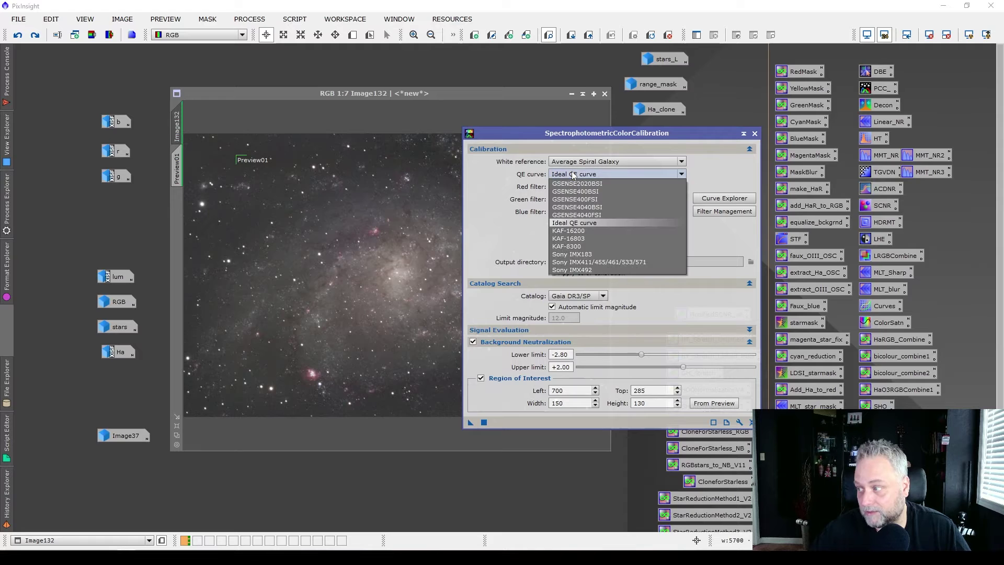
pyautogui.click(582, 262)
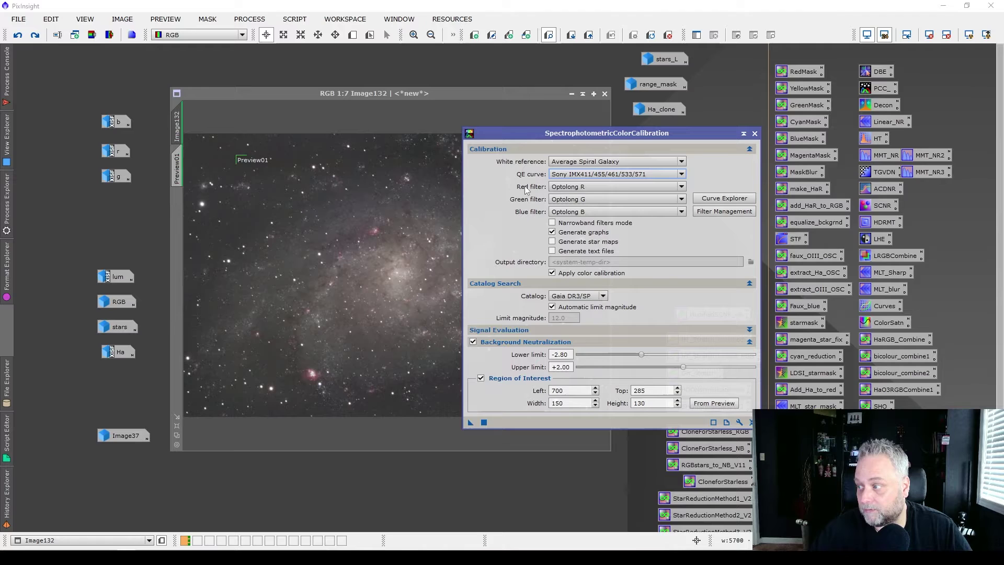
pyautogui.click(597, 186)
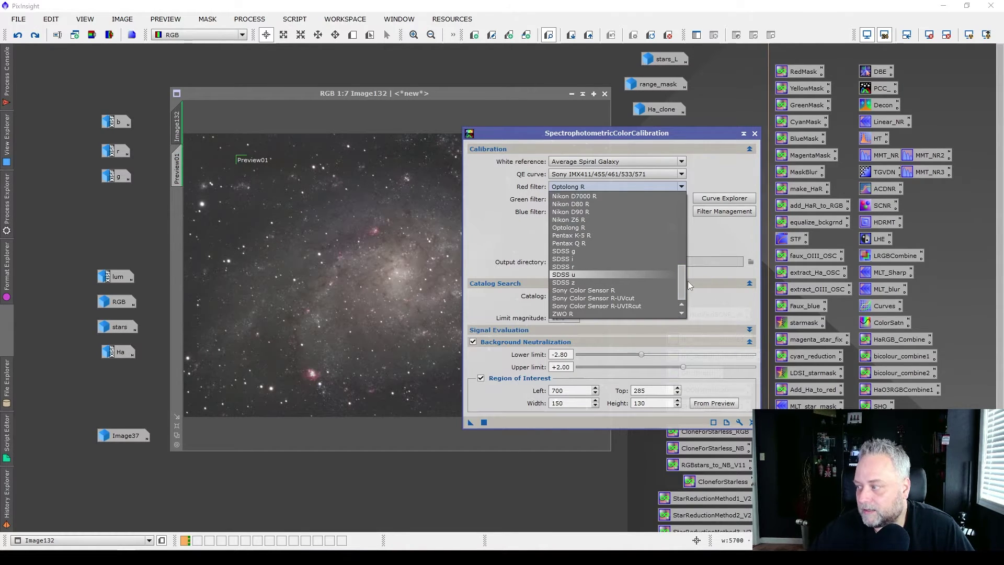
pyautogui.moveTo(683, 287); pyautogui.dragTo(680, 194)
pyautogui.scroll(-8, 658, 234)
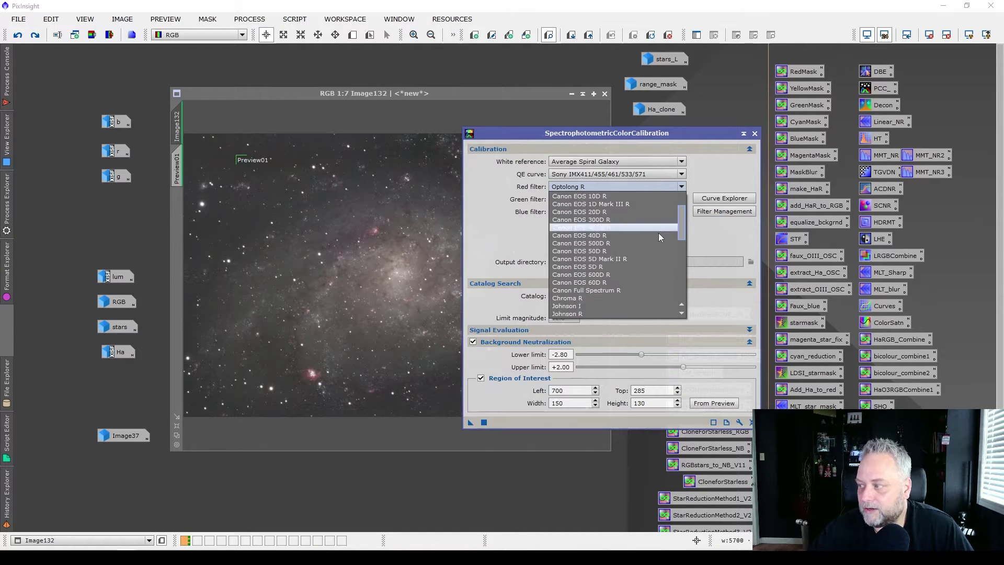
pyautogui.scroll(8, 664, 256)
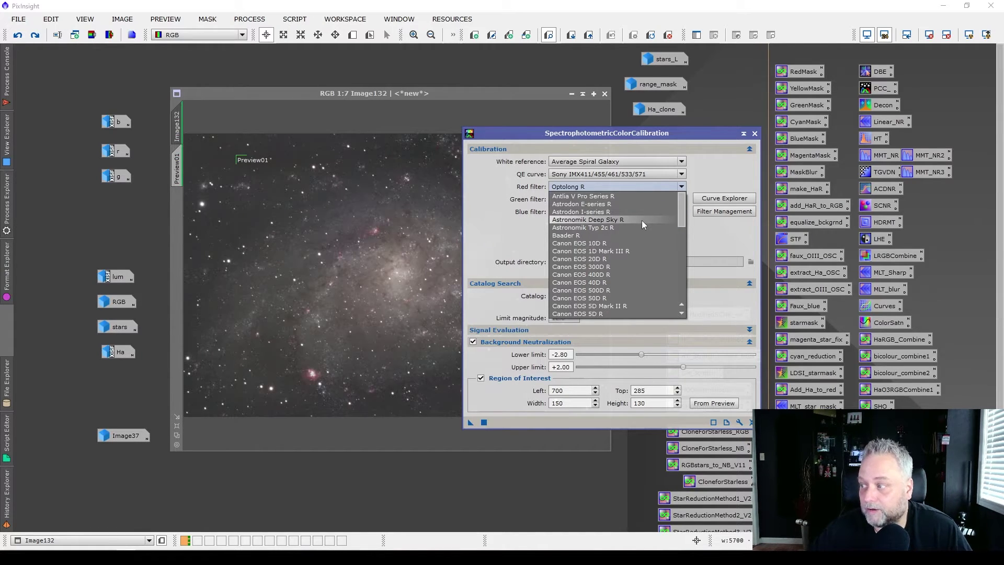
pyautogui.click(673, 219)
pyautogui.click(682, 200)
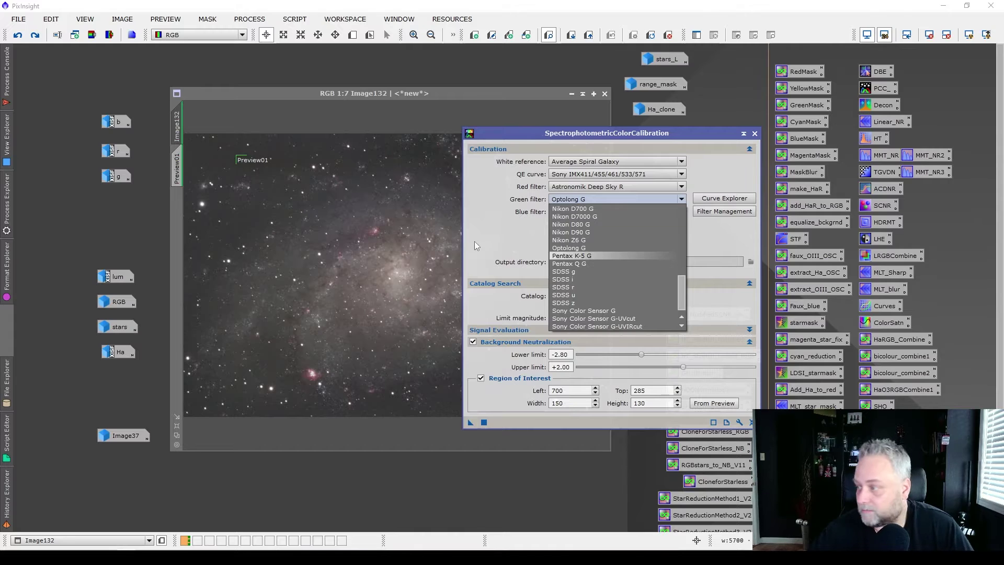
pyautogui.click(575, 248)
pyautogui.click(601, 186)
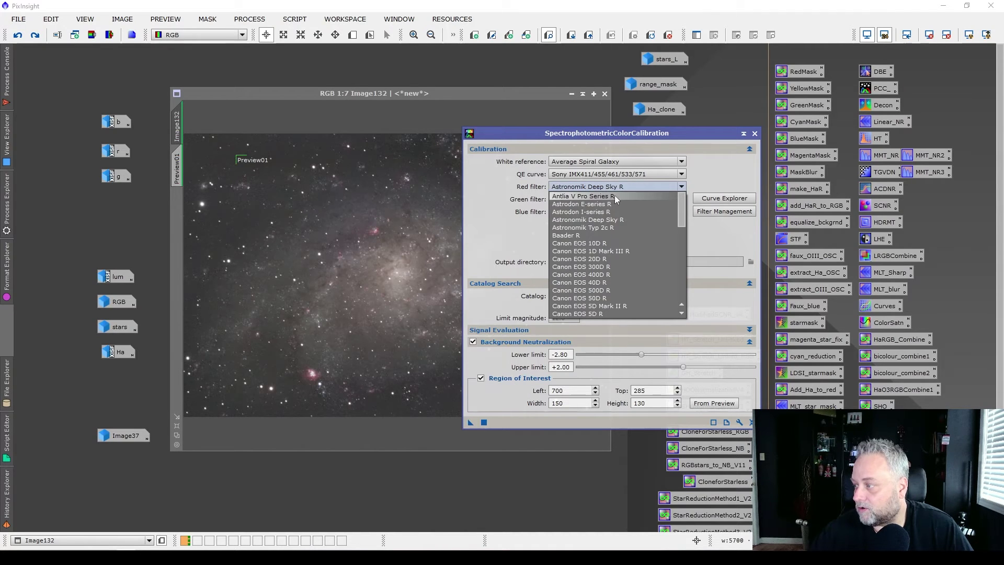
pyautogui.moveTo(679, 207); pyautogui.dragTo(698, 272)
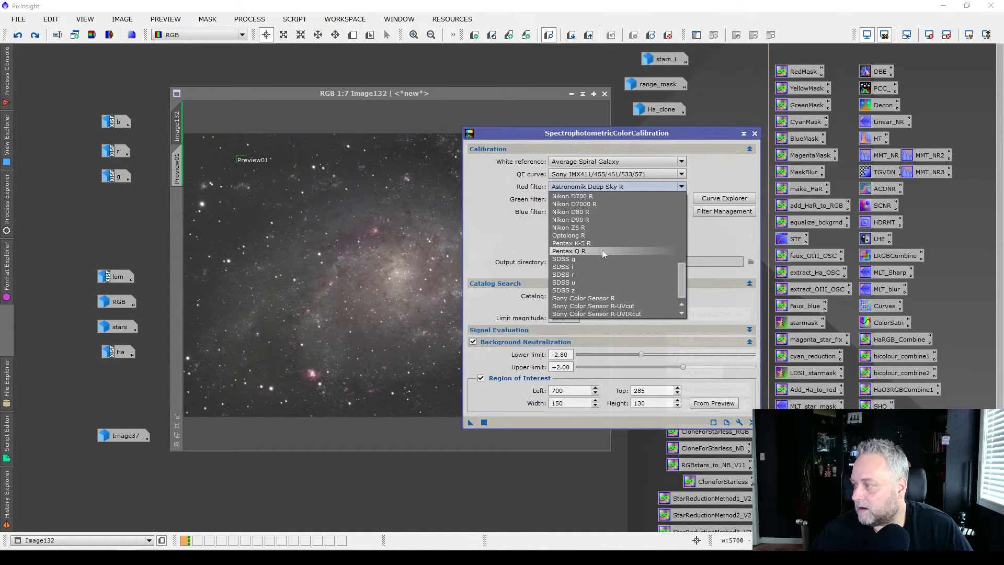
pyautogui.click(565, 235)
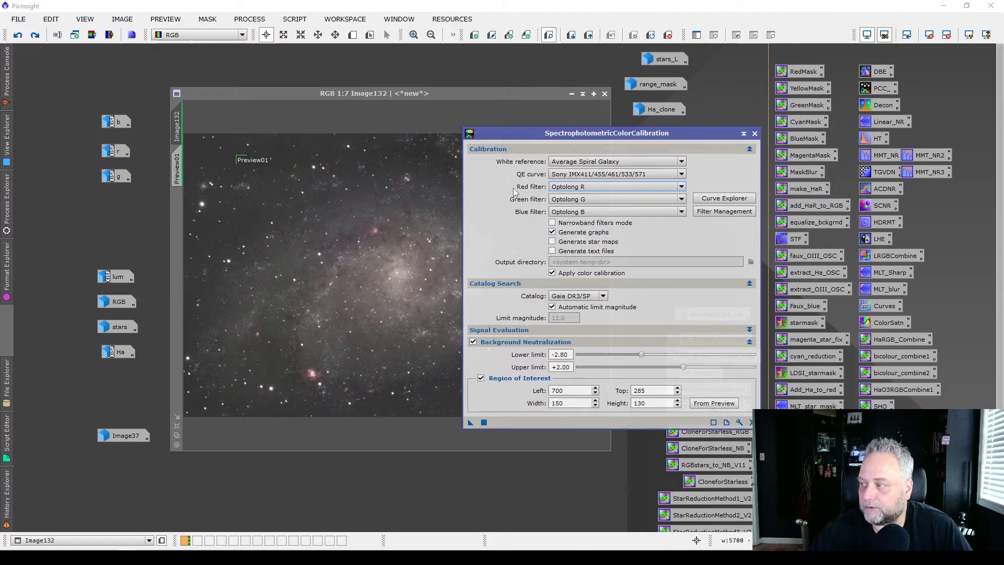
pyautogui.click(567, 200)
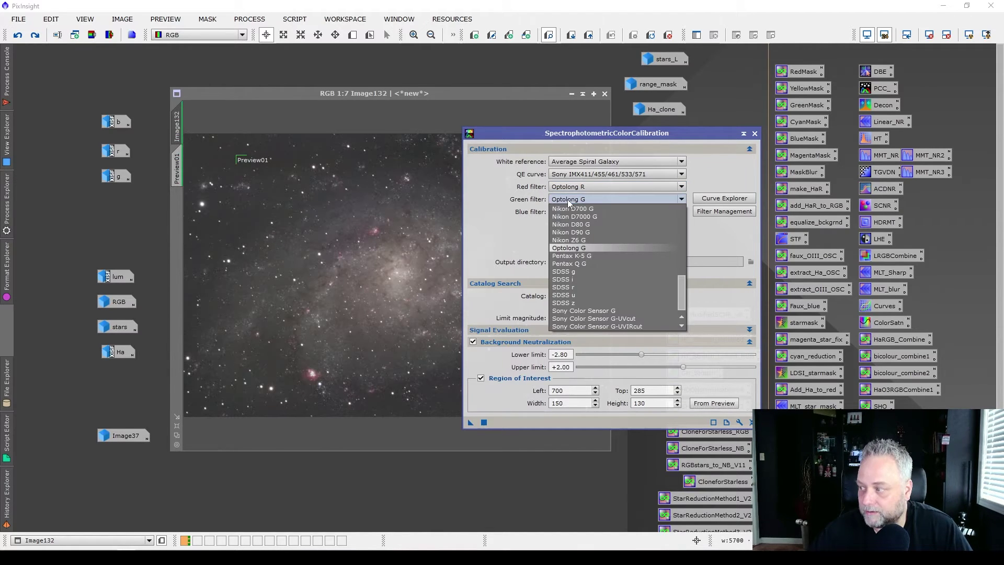
pyautogui.click(516, 201)
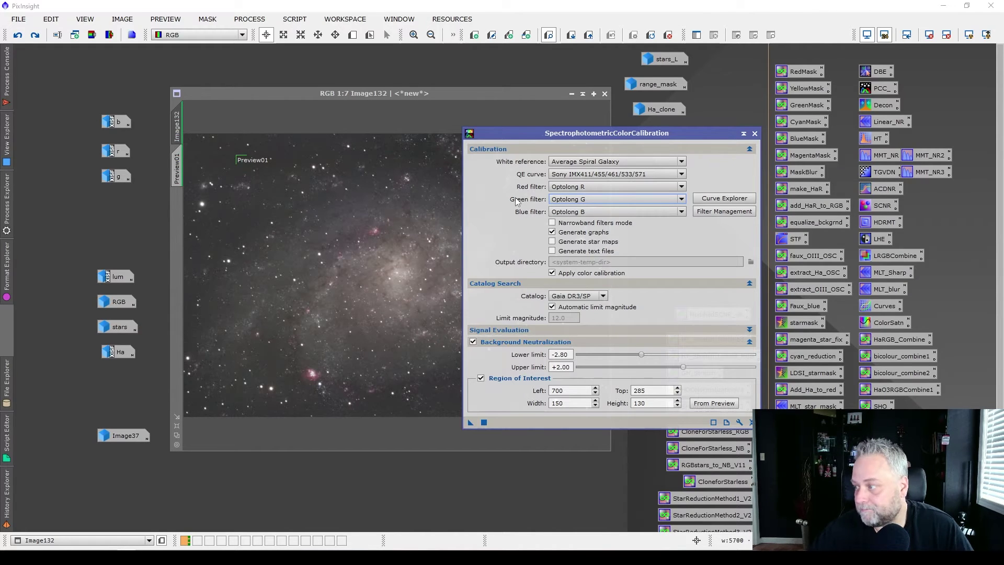
pyautogui.click(552, 223)
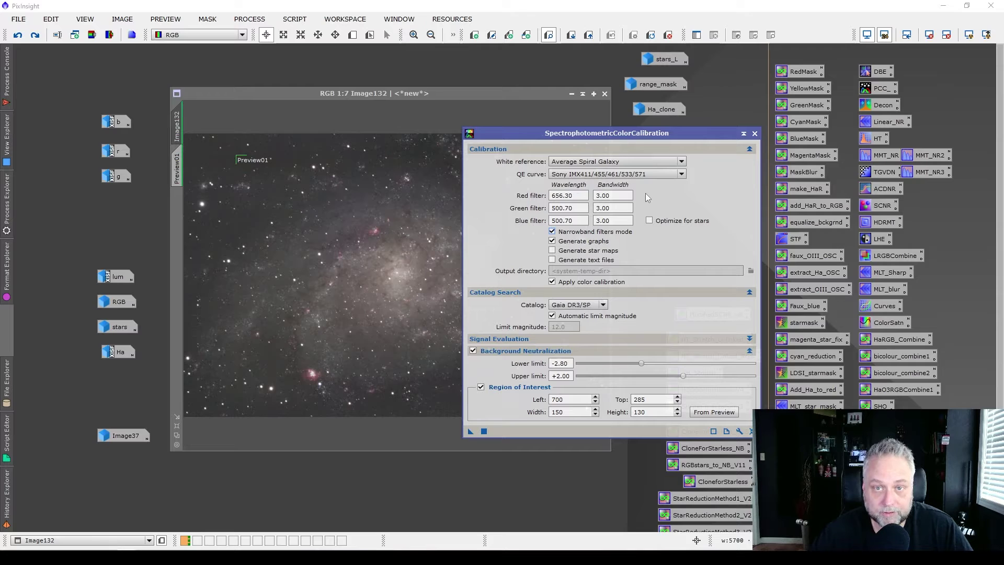
pyautogui.click(552, 231)
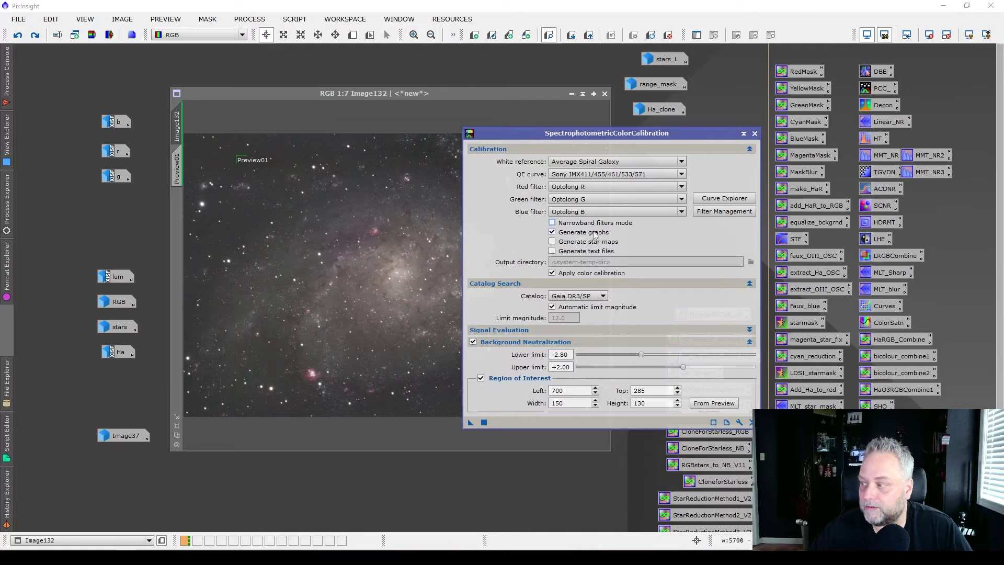
# Enable Generate graphs, view the resulting White Balance Functions plots, then close them.
pyautogui.click(552, 232)
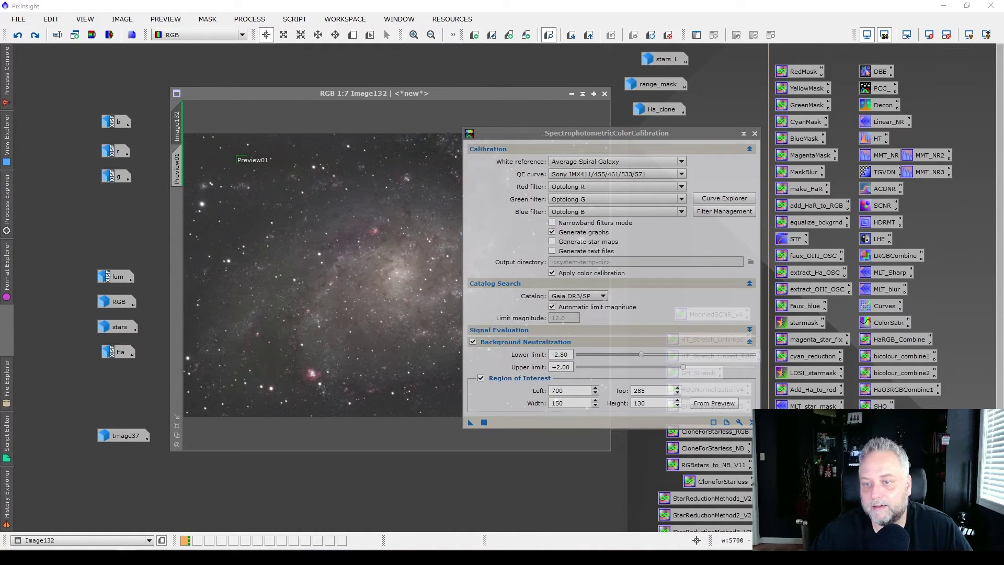
pyautogui.moveTo(480, 89); pyautogui.dragTo(617, 33)
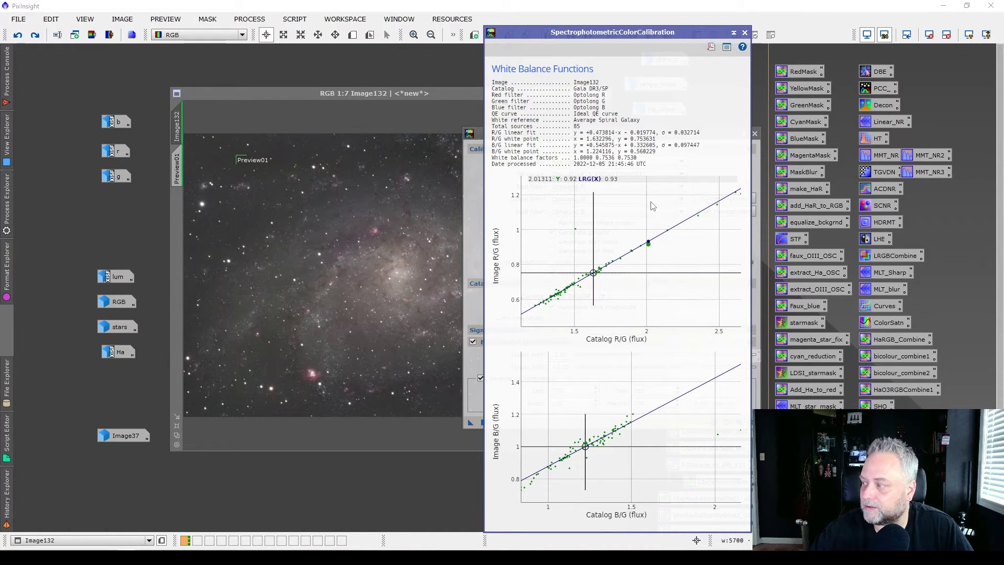
pyautogui.click(743, 33)
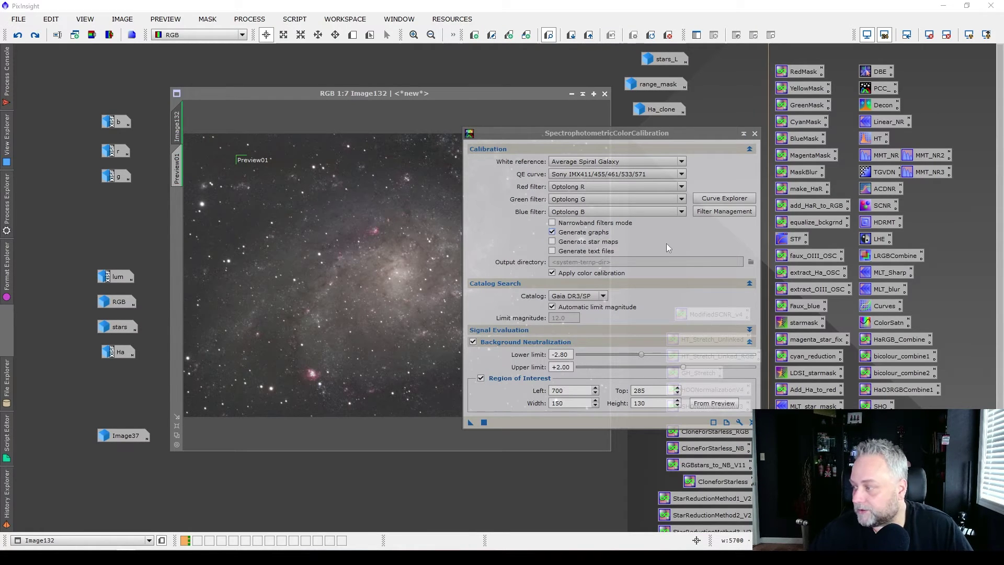
pyautogui.click(505, 258)
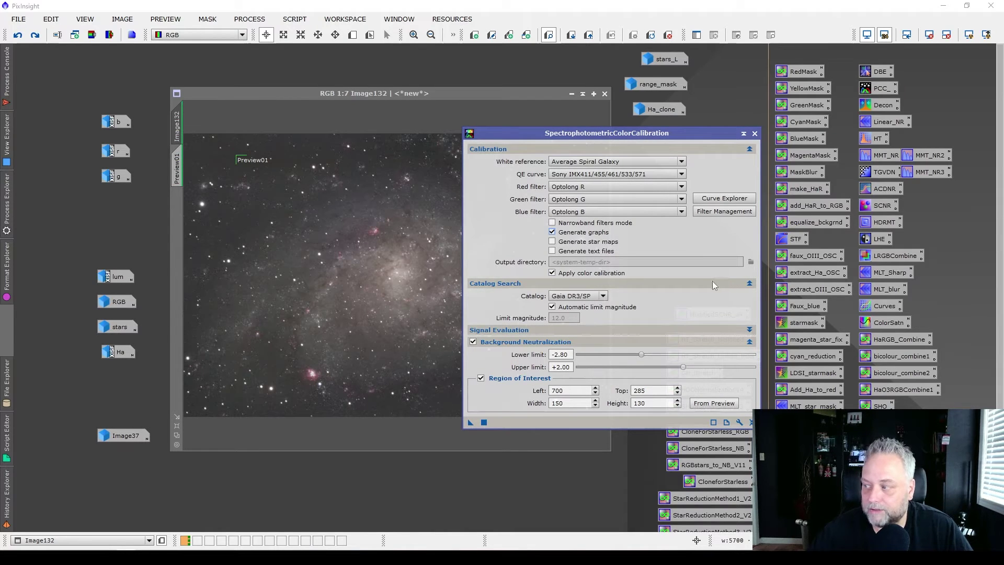
pyautogui.click(601, 296)
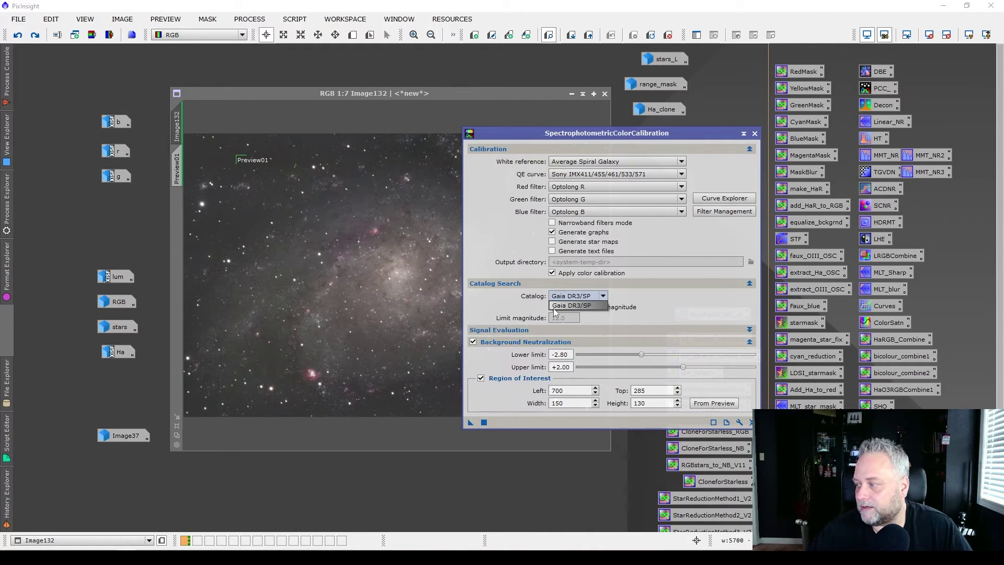
pyautogui.click(592, 307)
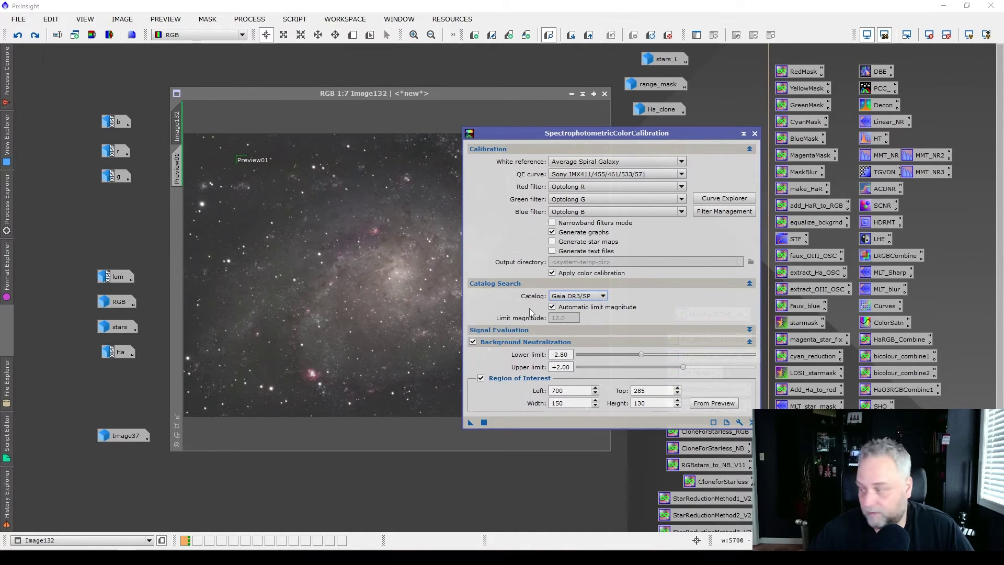
pyautogui.click(552, 307)
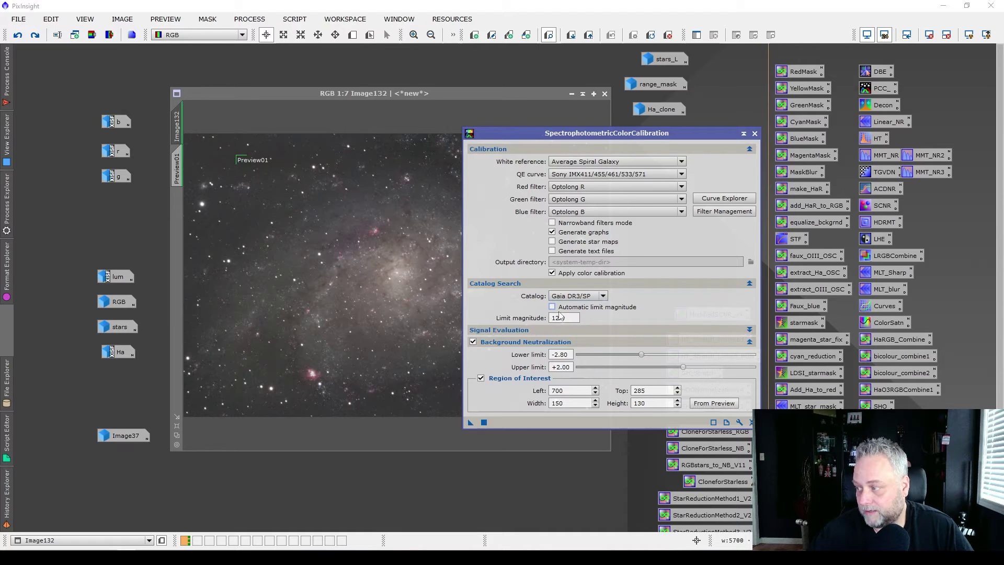
pyautogui.doubleClick(567, 317)
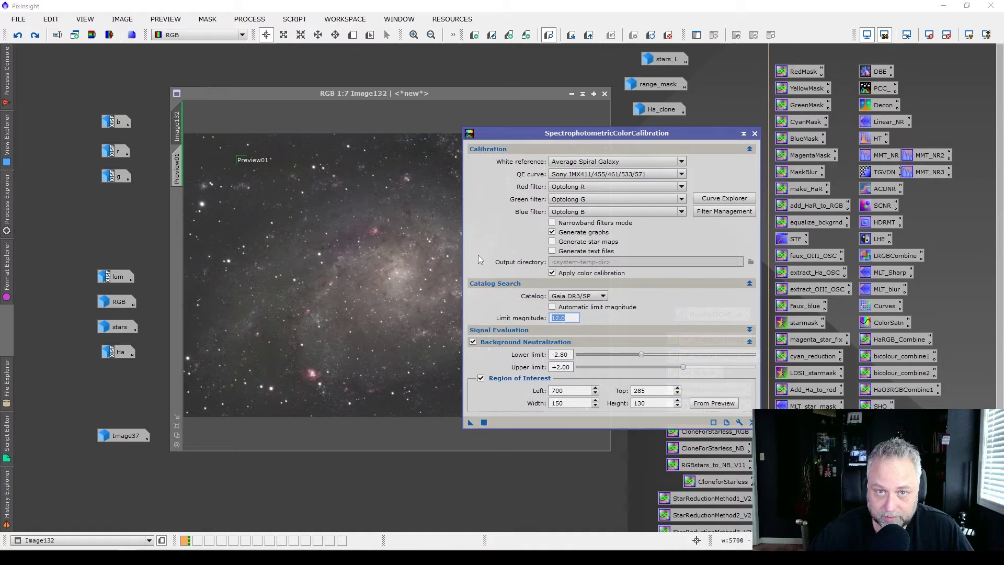
pyautogui.click(552, 307)
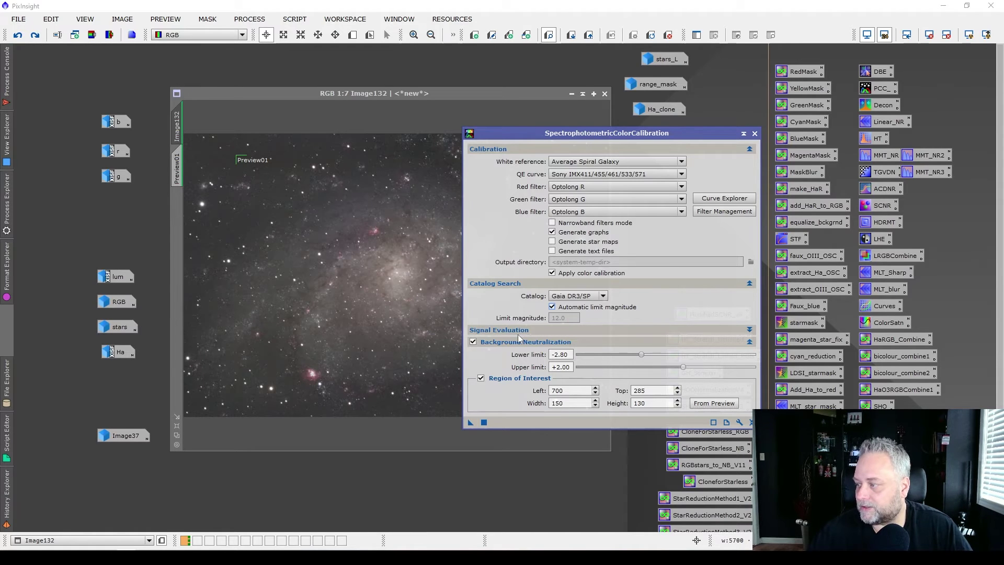
pyautogui.click(564, 329)
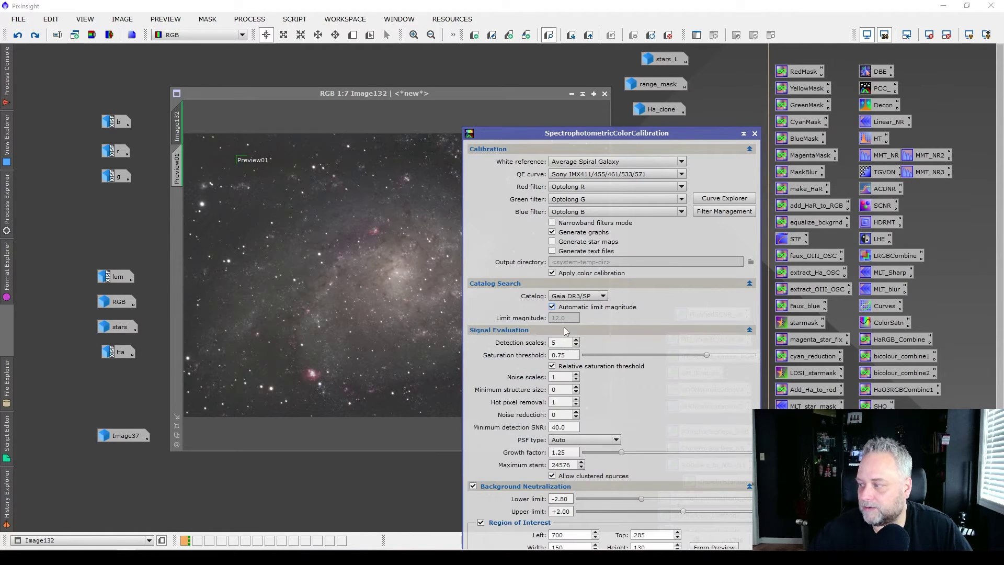
pyautogui.click(562, 329)
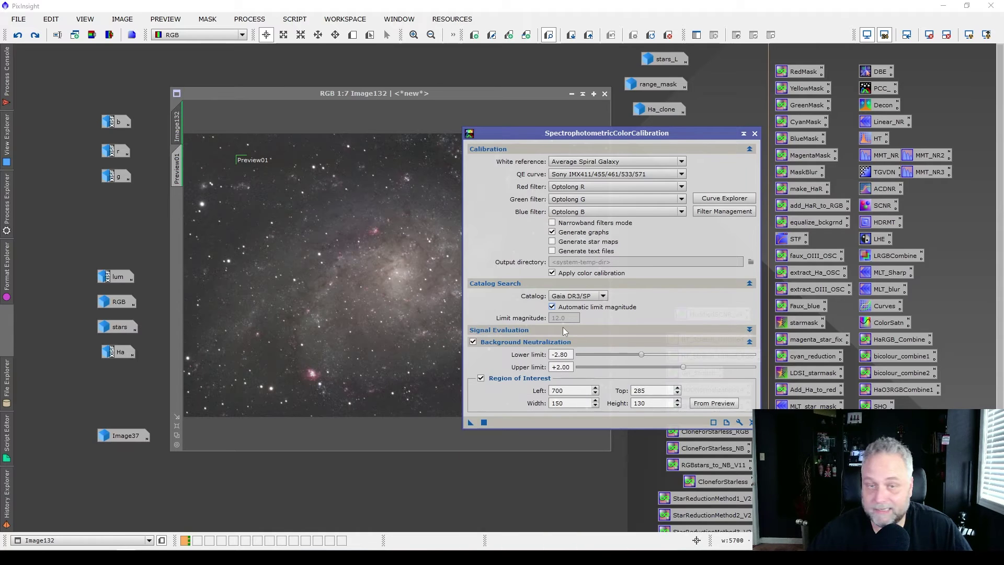
pyautogui.click(563, 330)
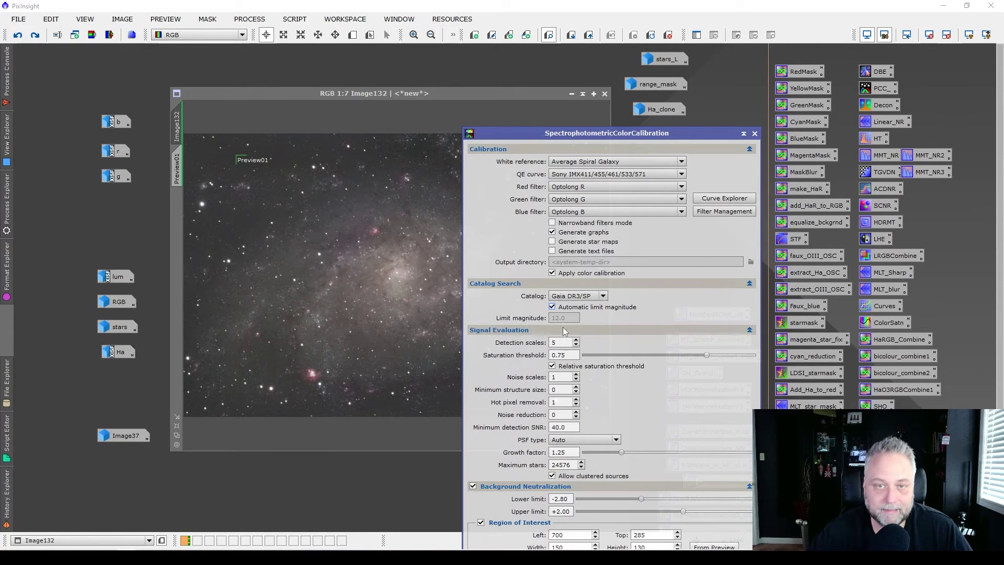
pyautogui.click(562, 330)
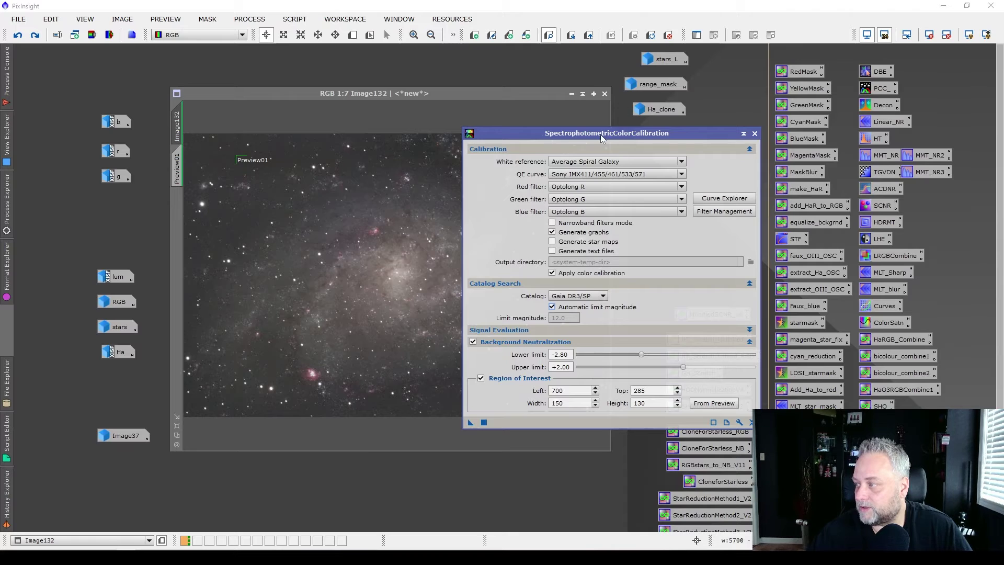
# Zoom into Image132 and draw Preview02 over empty background sky.
pyautogui.moveTo(600, 138); pyautogui.dragTo(597, 105)
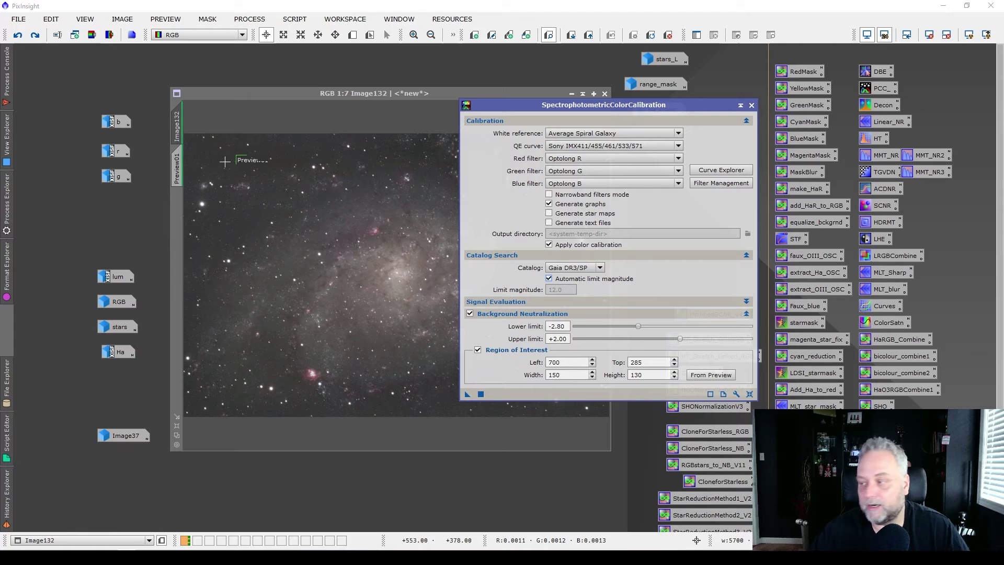
pyautogui.click(229, 162)
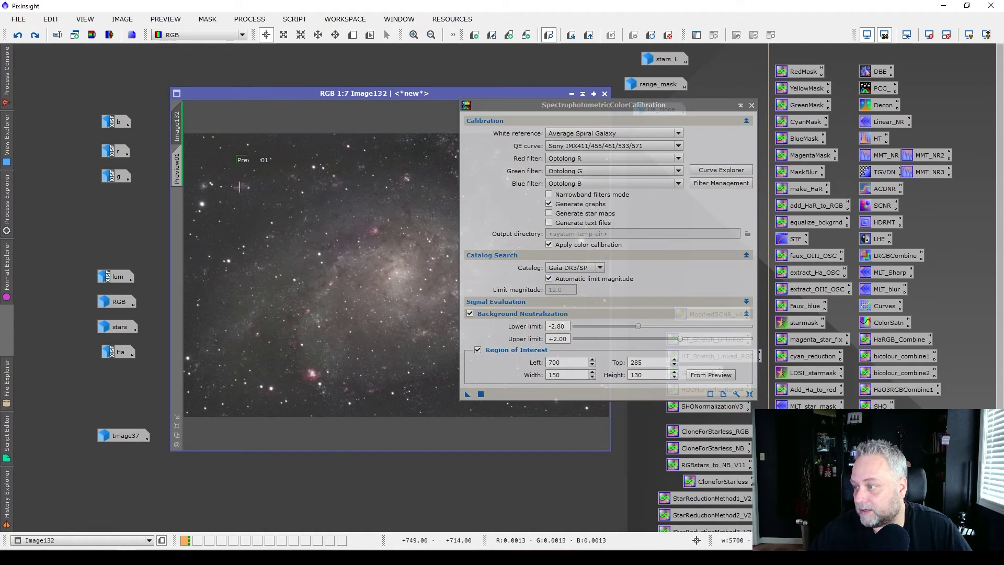
pyautogui.scroll(5, 229, 162)
pyautogui.scroll(2, 231, 164)
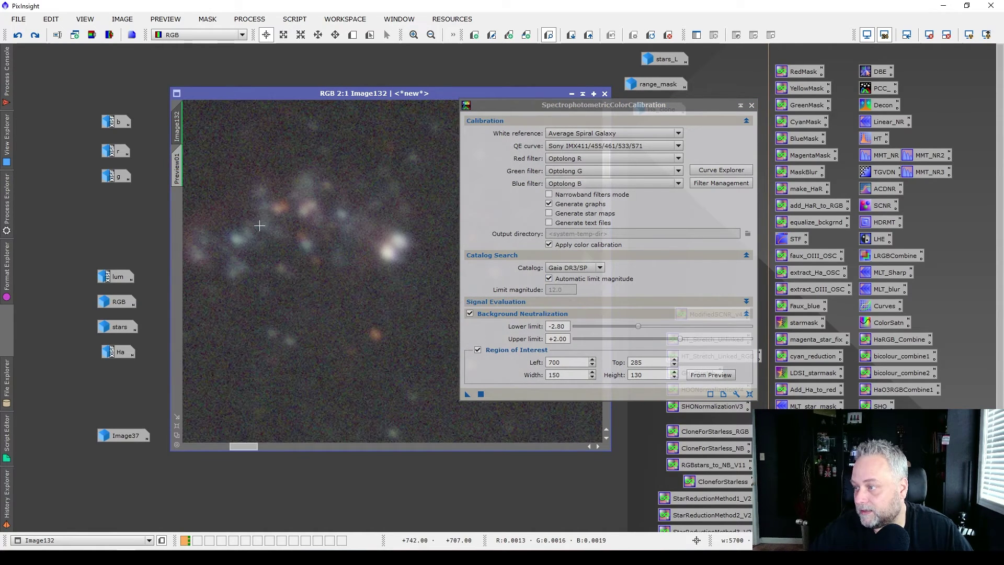
pyautogui.moveTo(231, 164); pyautogui.dragTo(296, 353)
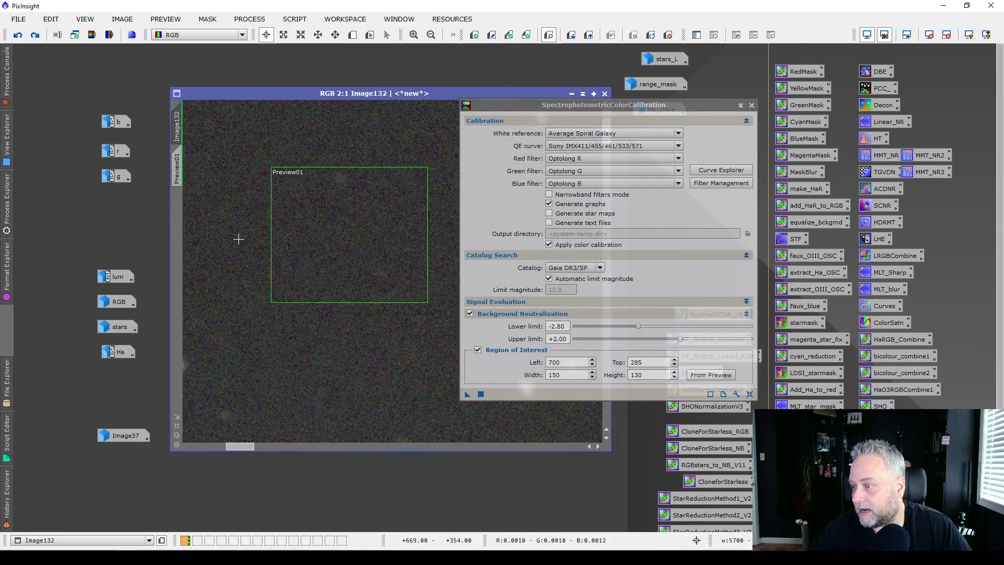
pyautogui.click(352, 34)
pyautogui.moveTo(228, 172); pyautogui.dragTo(384, 316)
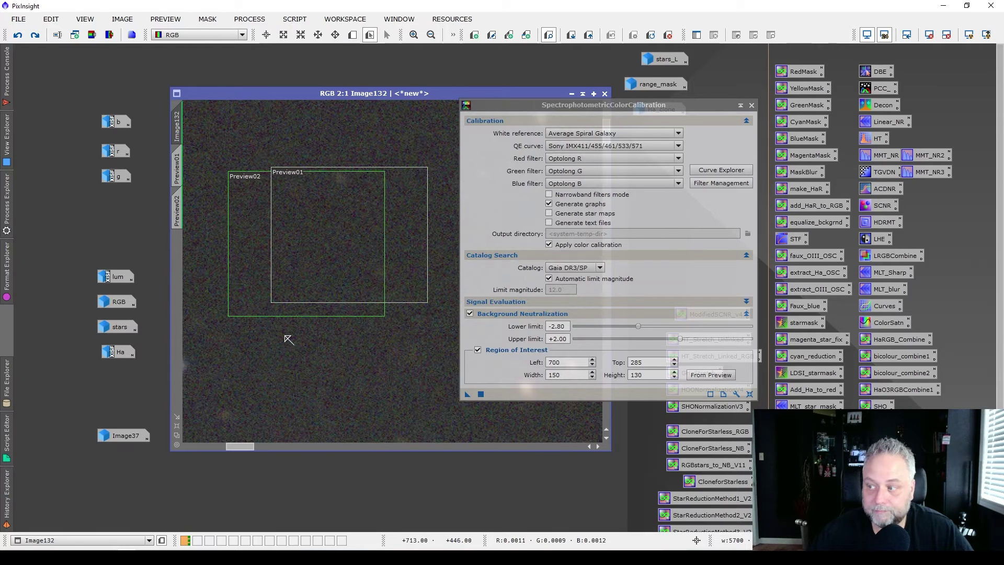
pyautogui.moveTo(355, 228); pyautogui.dragTo(355, 255)
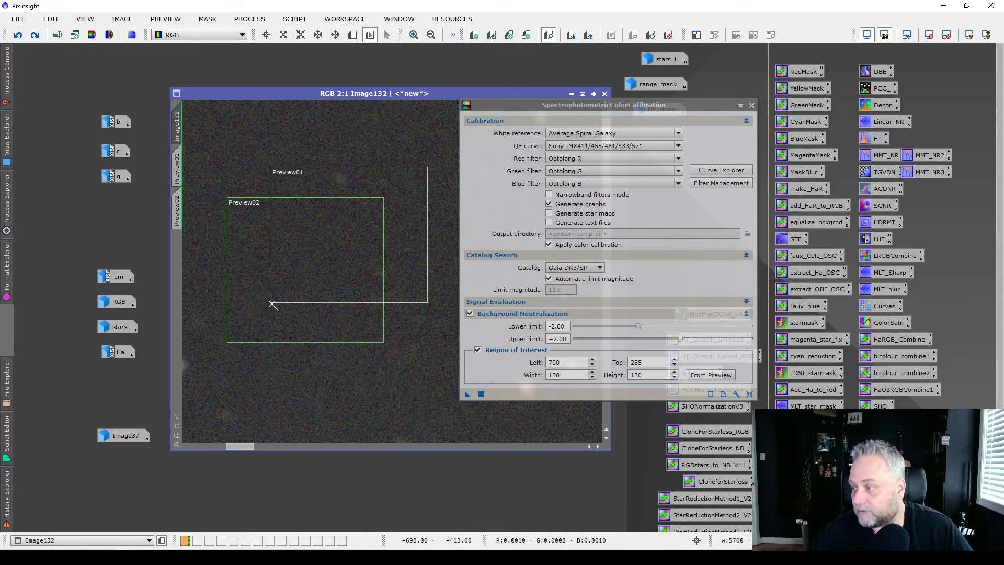
# Toggle Region of Interest off and on, then list previews via From Preview.
pyautogui.click(530, 111)
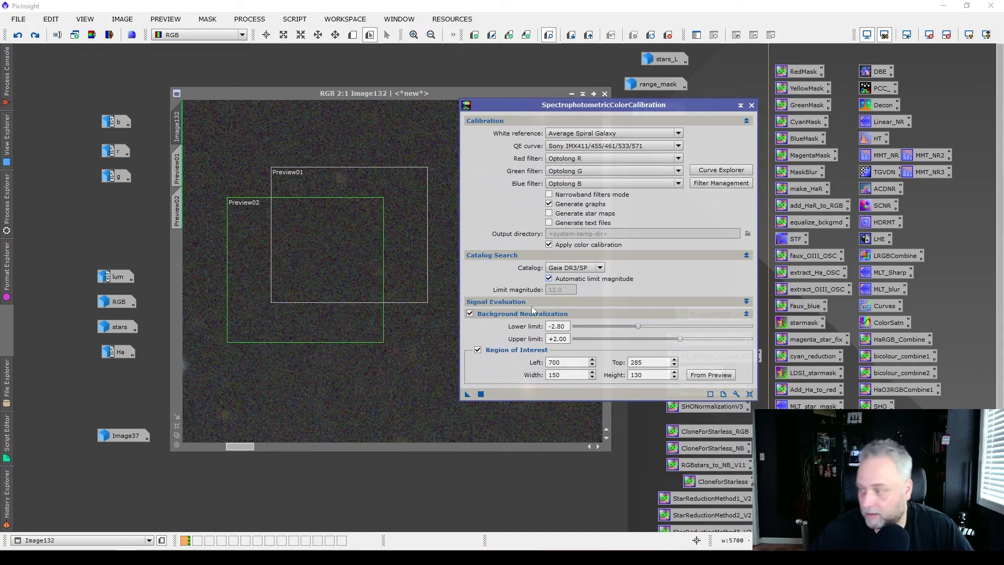
pyautogui.click(477, 350)
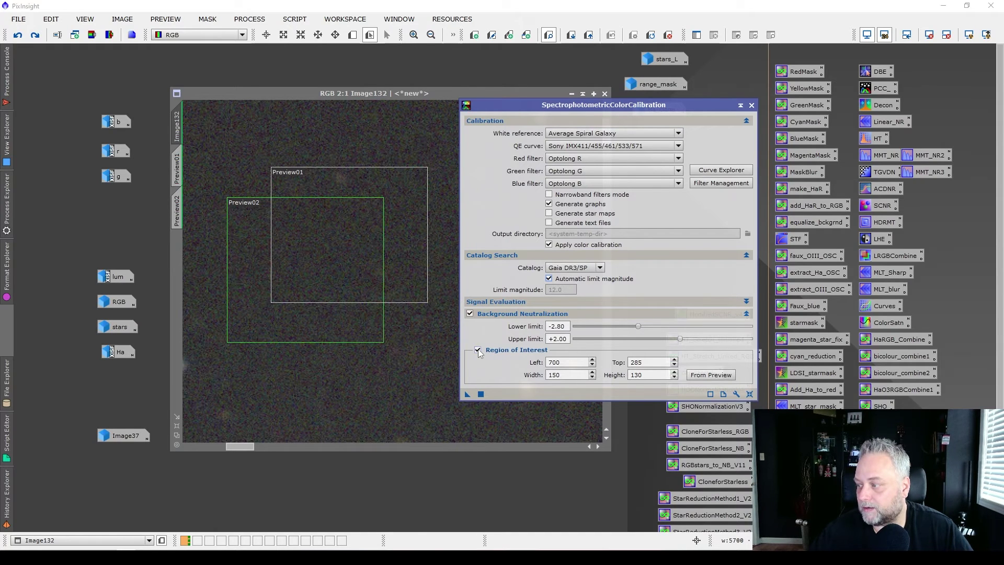
pyautogui.click(477, 349)
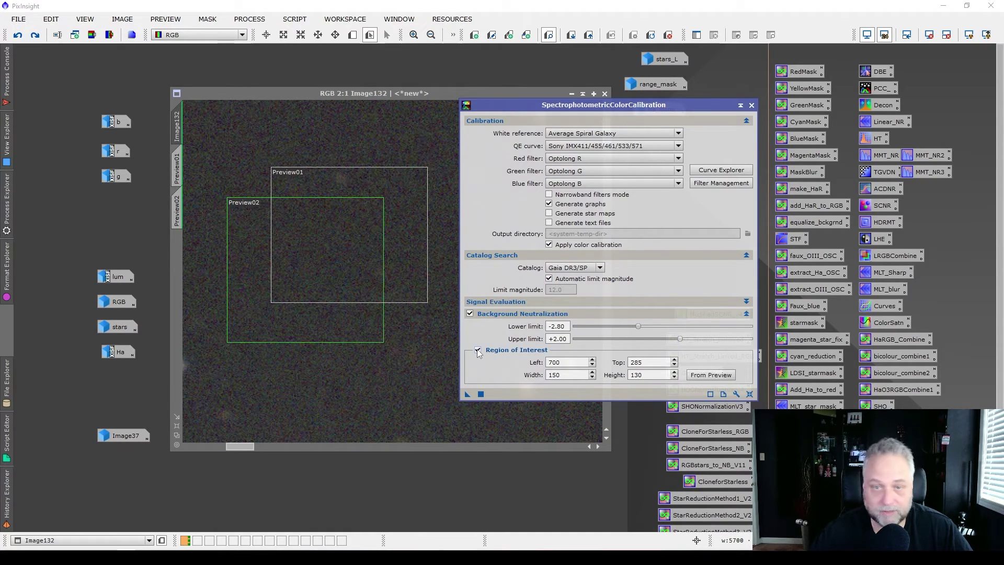
pyautogui.click(708, 373)
pyautogui.click(468, 274)
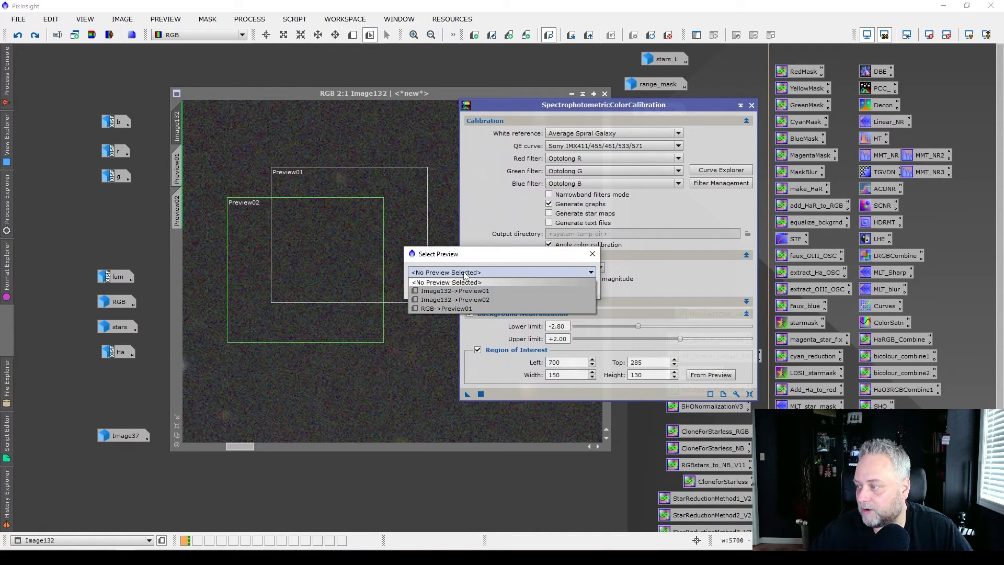
# Use Image132->Preview02 as the region of interest and zoom the image back out to 1:7.
pyautogui.click(436, 300)
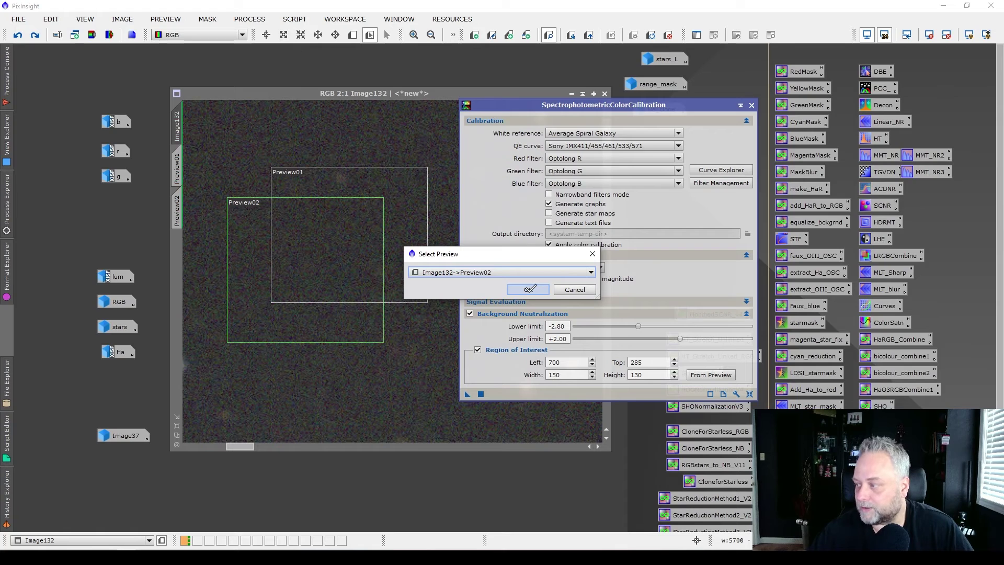
pyautogui.click(529, 288)
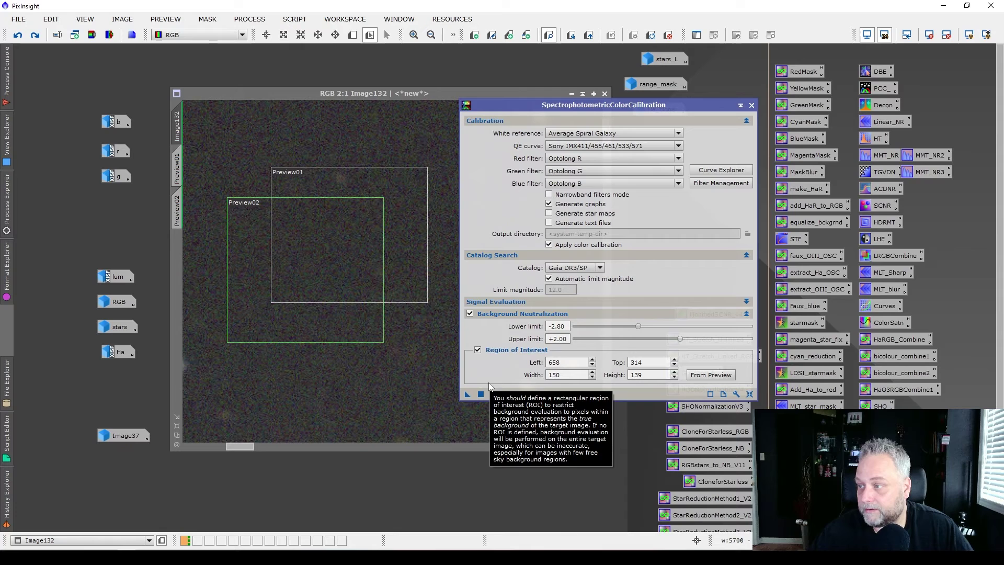
pyautogui.scroll(-8, 445, 292)
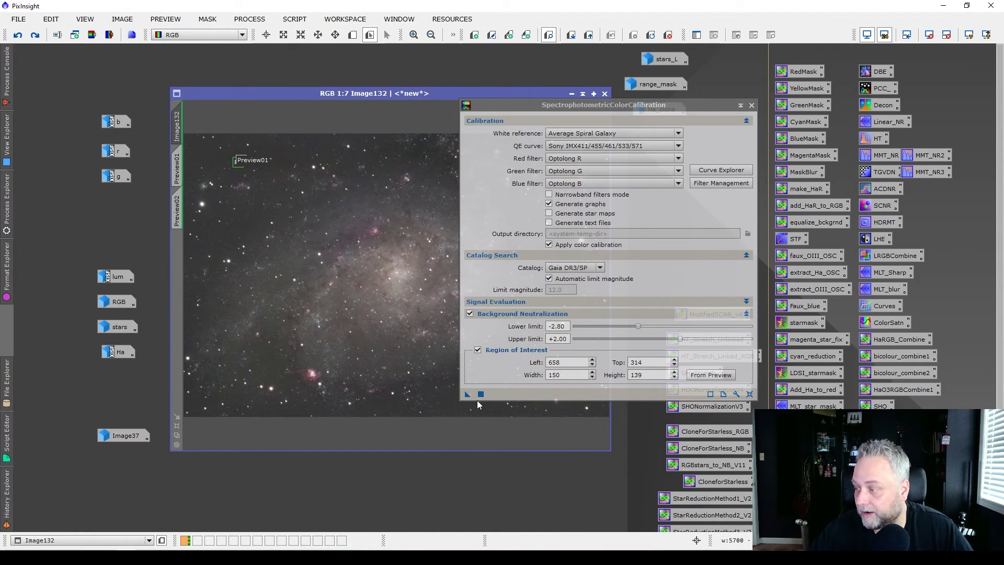
# Apply SPCC to Image132 and nudge the resulting White Balance Functions graphs upward.
pyautogui.moveTo(471, 395); pyautogui.dragTo(333, 299)
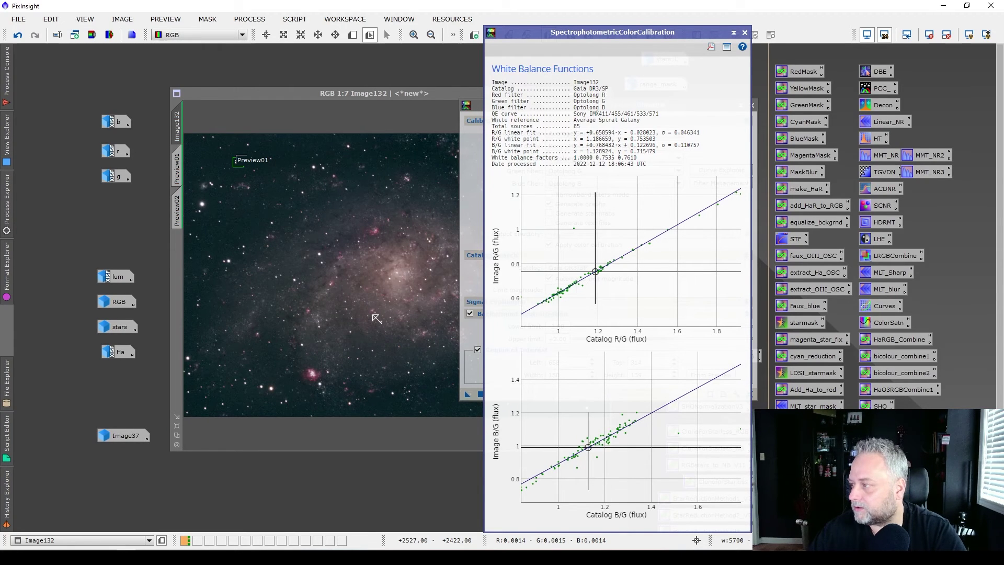
pyautogui.moveTo(538, 33); pyautogui.dragTo(540, 18)
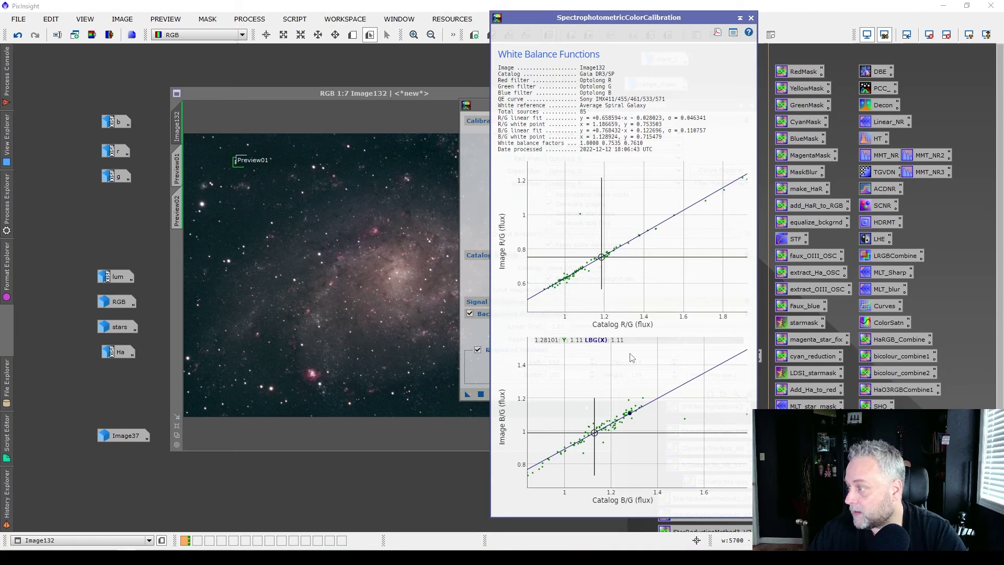
# Close the graphs and SPCC window, then reset and reapply Image132's STF AutoStretch.
pyautogui.click(750, 19)
pyautogui.moveTo(566, 105); pyautogui.dragTo(574, 103)
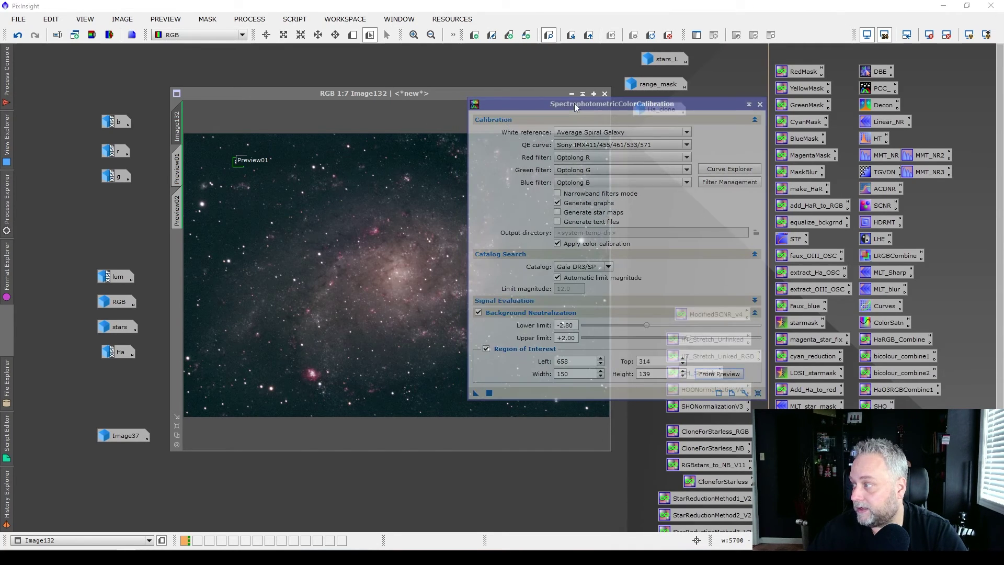
pyautogui.click(759, 104)
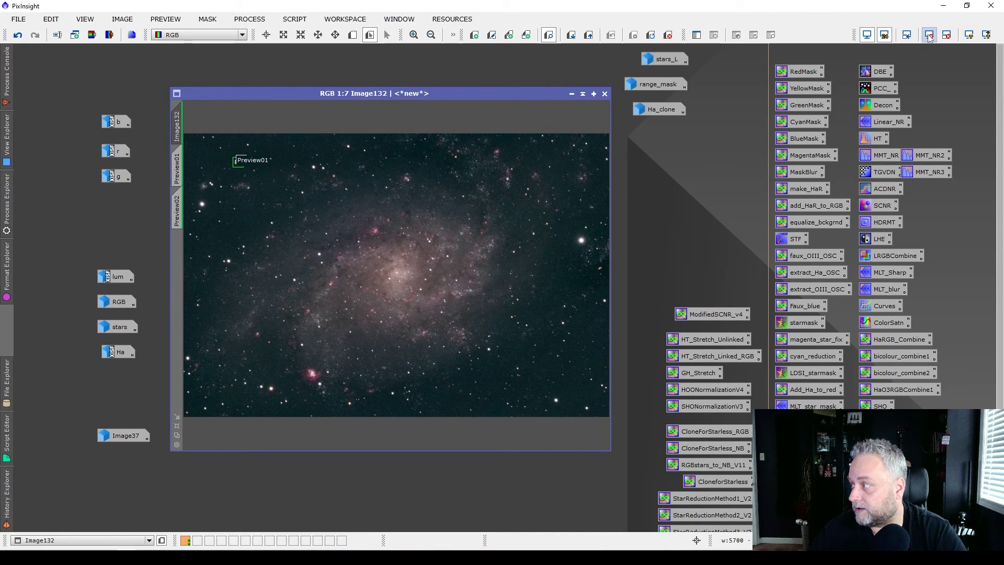
pyautogui.click(969, 34)
pyautogui.click(969, 35)
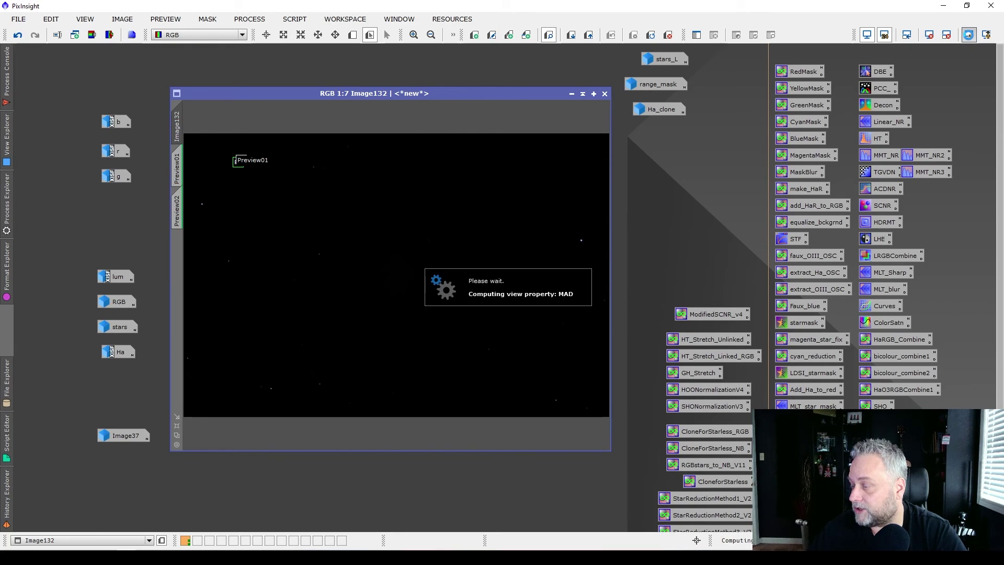